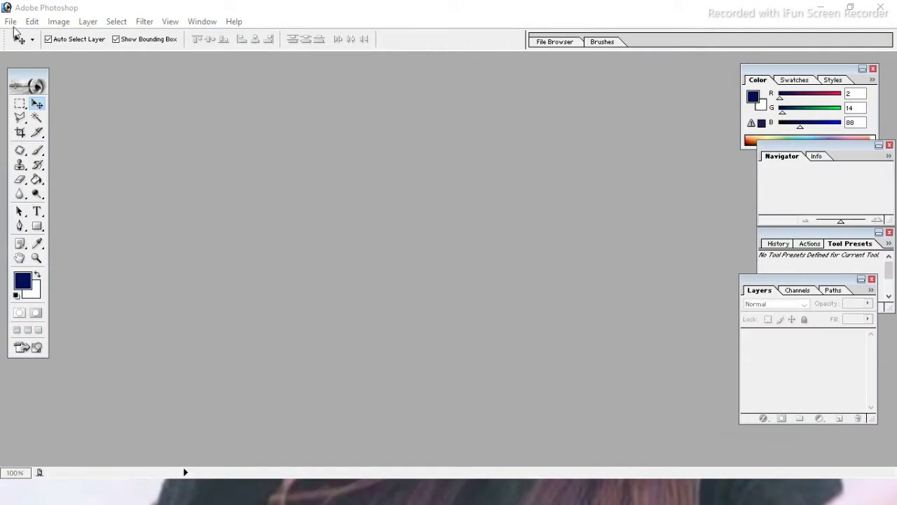
- Start a new document from the File menu
click(11, 22)
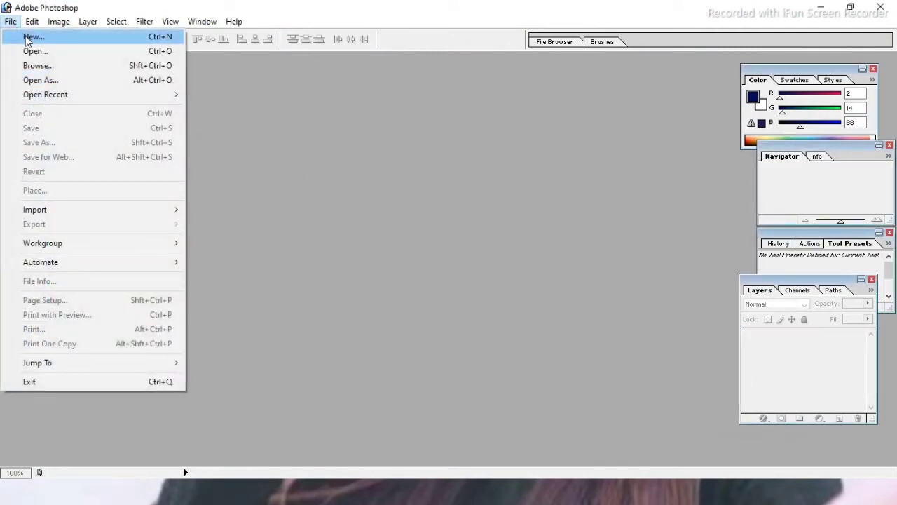
click(28, 37)
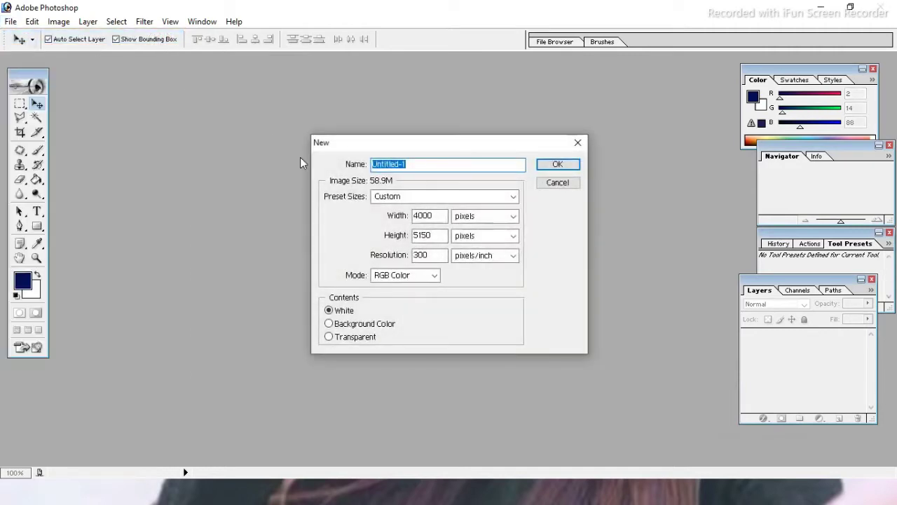
- Create a 42 × 46 inch, 300 pixels/inch CMYK Color document
click(514, 217)
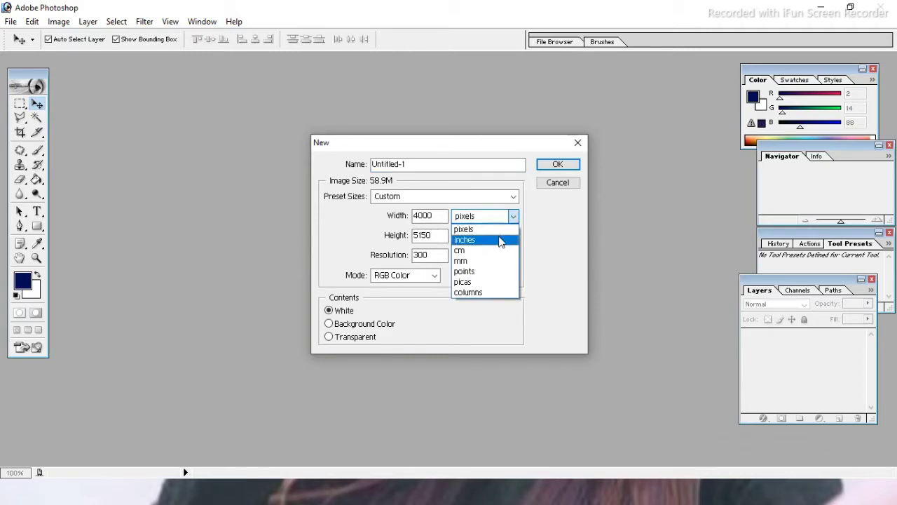
click(500, 241)
click(515, 238)
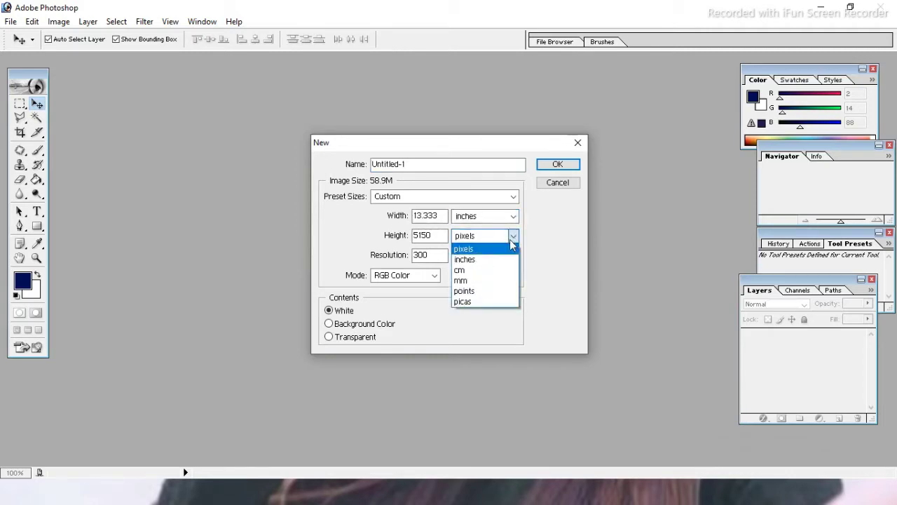
click(508, 261)
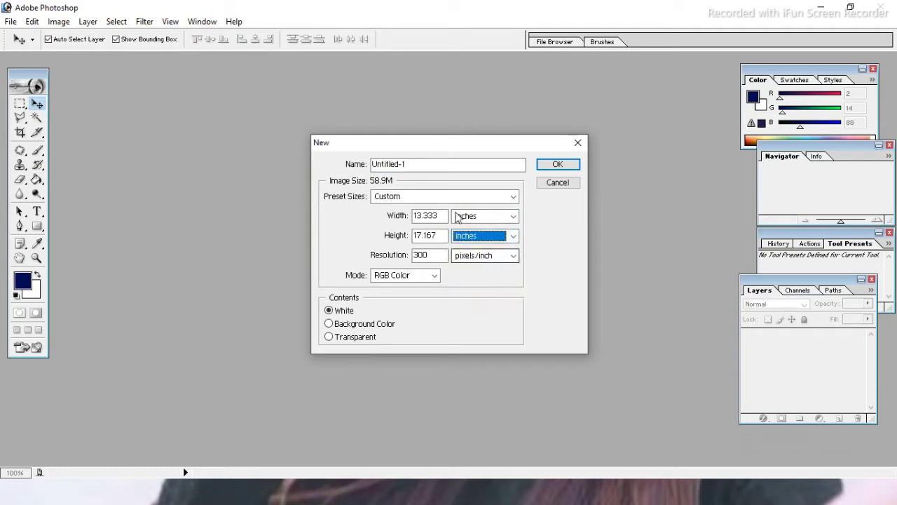
click(440, 216)
key(BackSpace)
key(BackSpace)
key(BackSpace)
text(42)
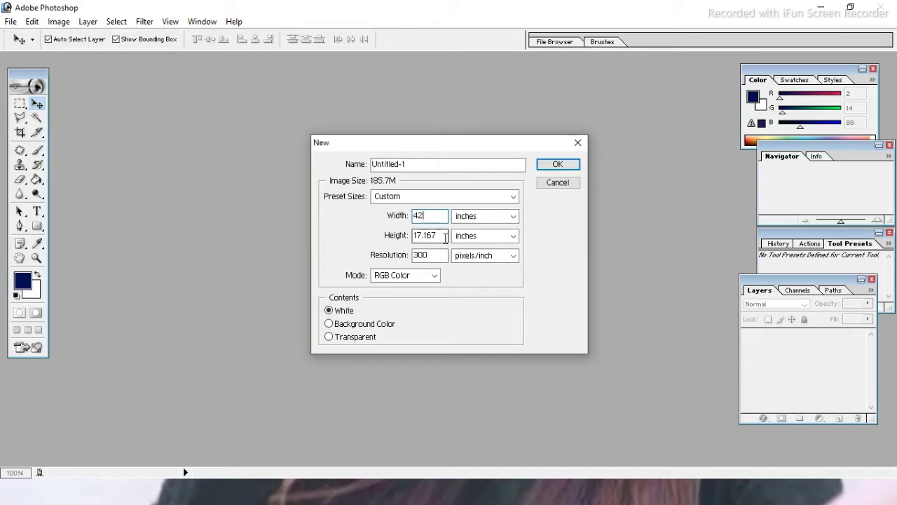
key(BackSpace)
key(BackSpace)
key(BackSpace)
text(46)
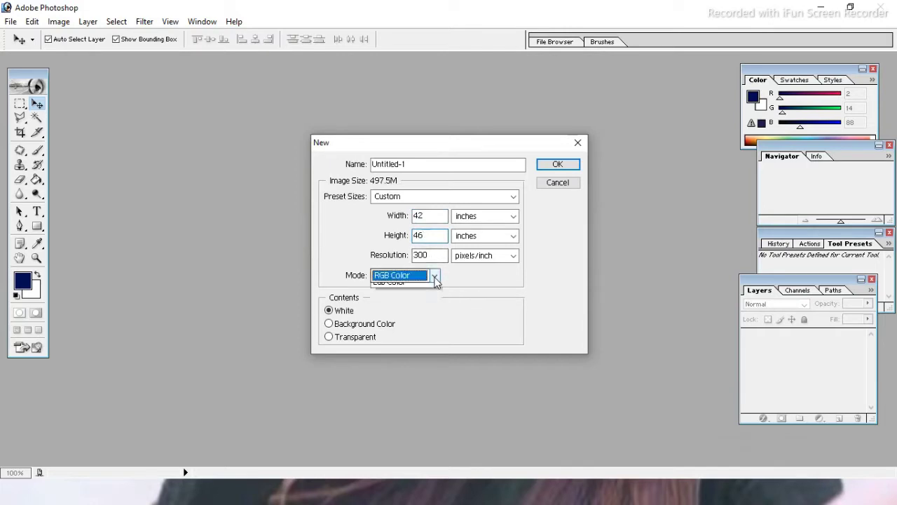
click(434, 277)
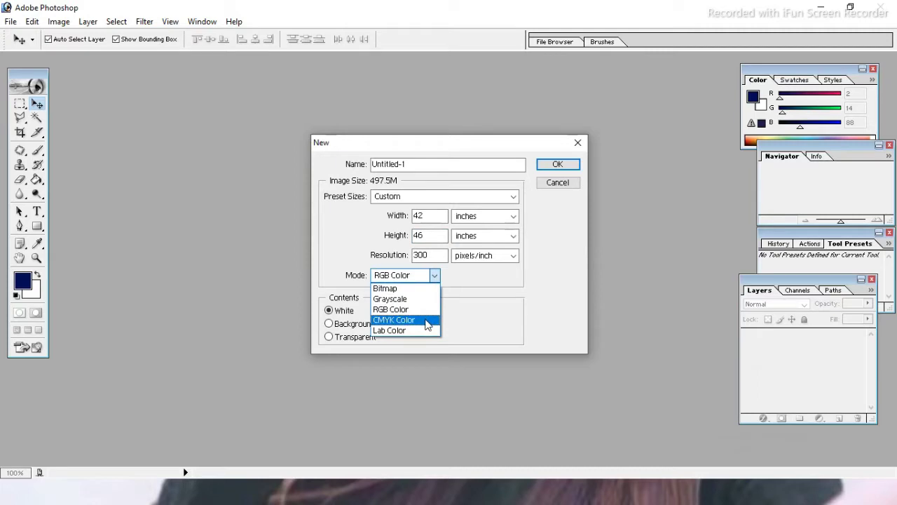
click(428, 324)
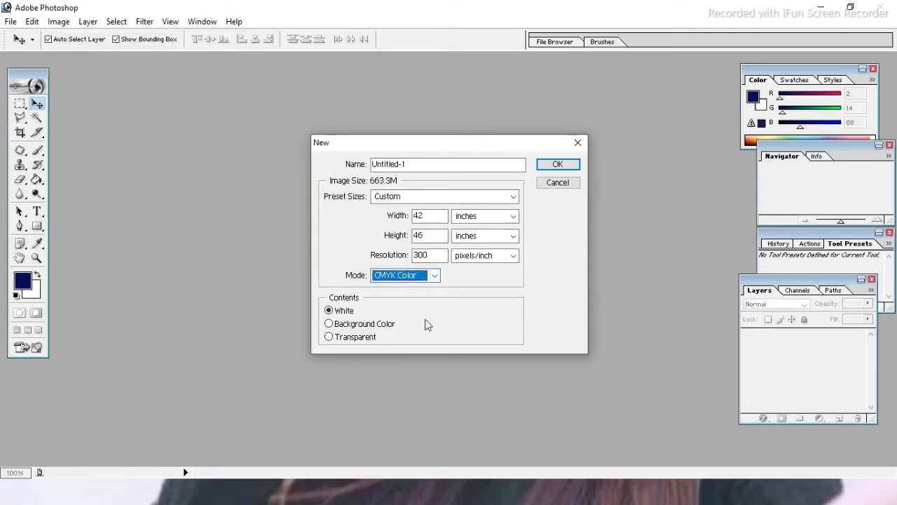
click(555, 166)
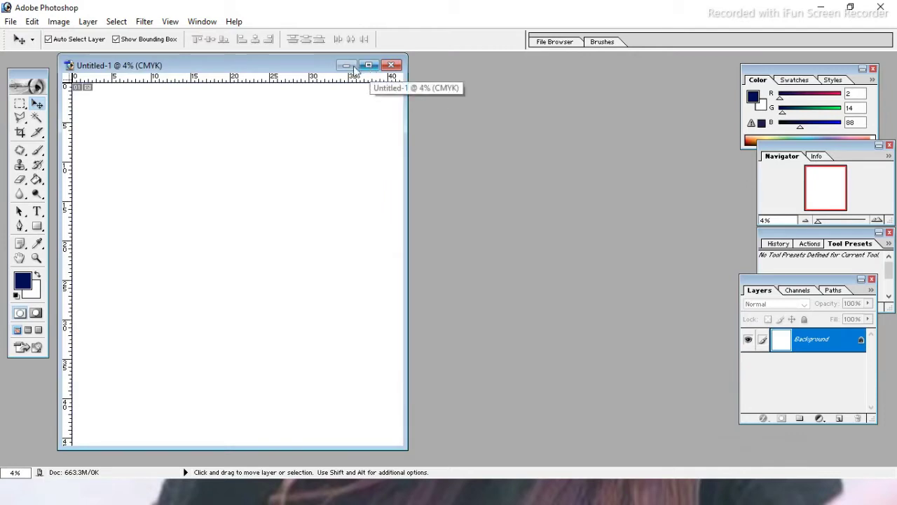
- Maximize the document window and draw a navy rectangle covering the whole canvas
drag(319, 65, 464, 63)
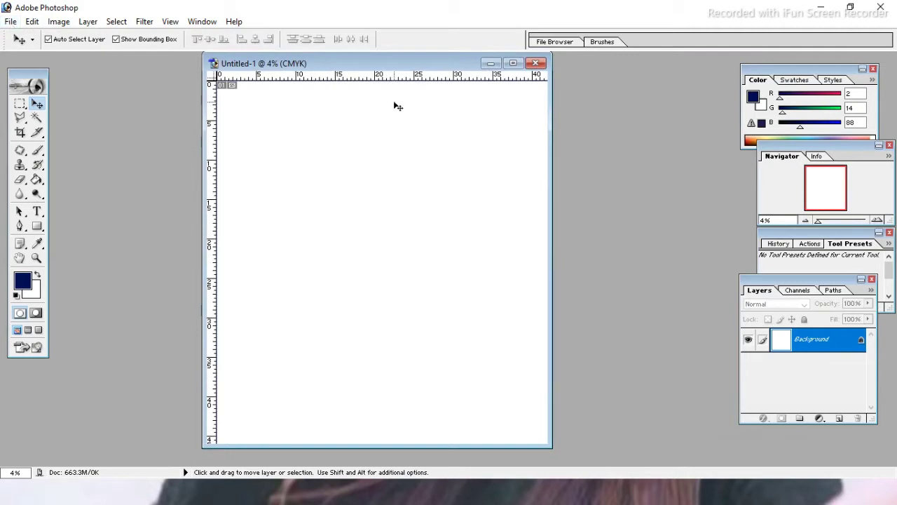
click(513, 63)
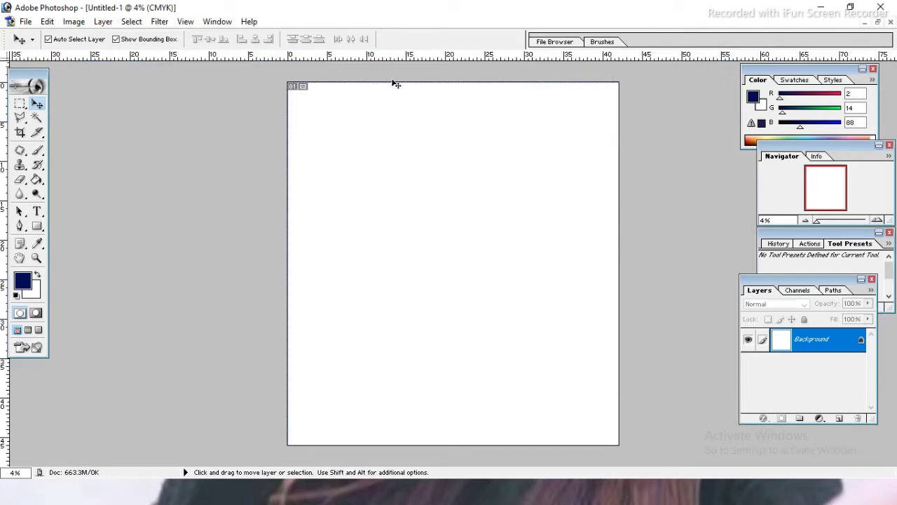
click(38, 225)
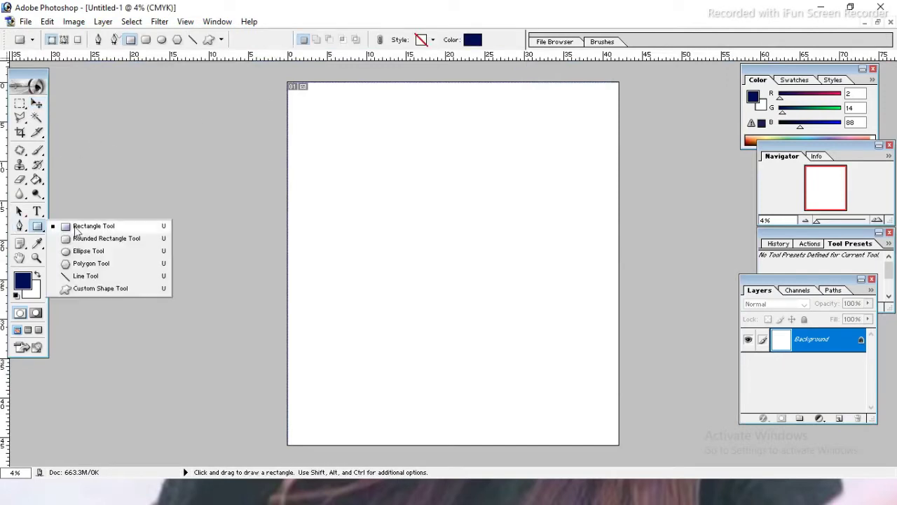
click(75, 228)
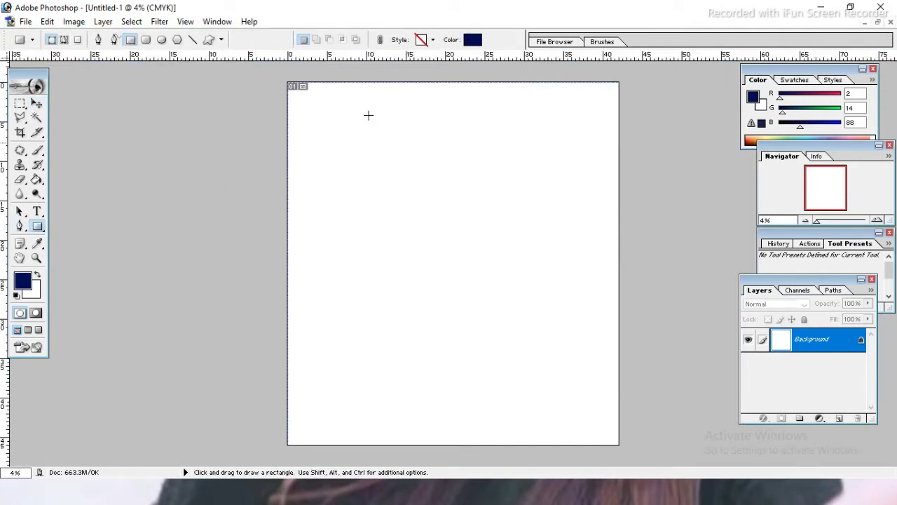
drag(284, 79, 628, 456)
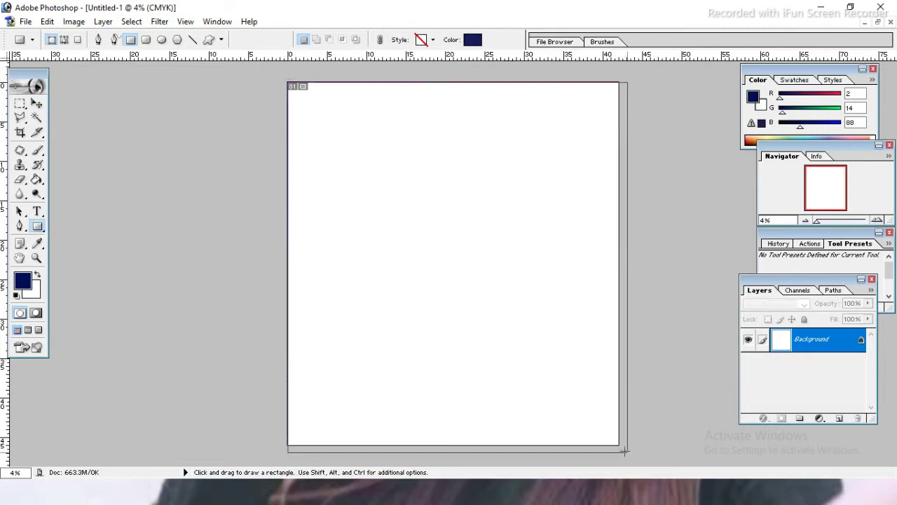
drag(628, 456, 623, 450)
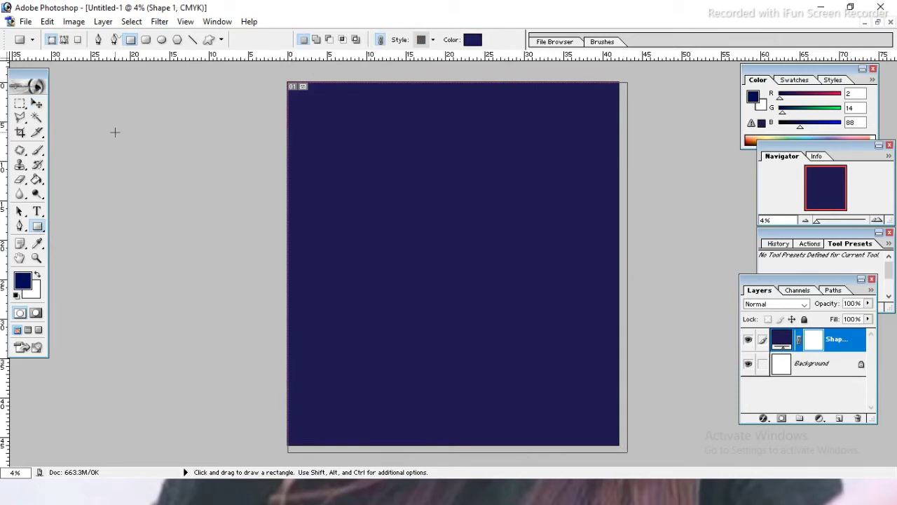
click(37, 105)
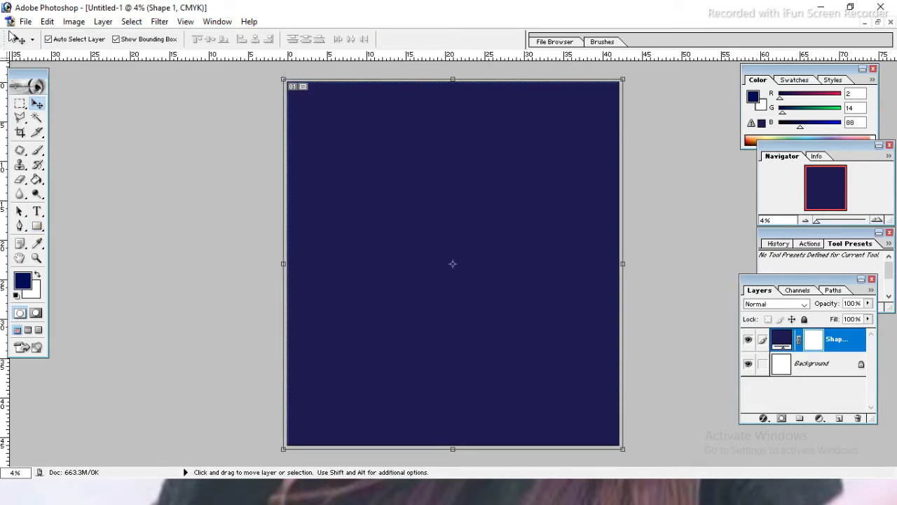
- Open thebestfloralblog-678x500.png from the research folder and move its window aside
click(25, 22)
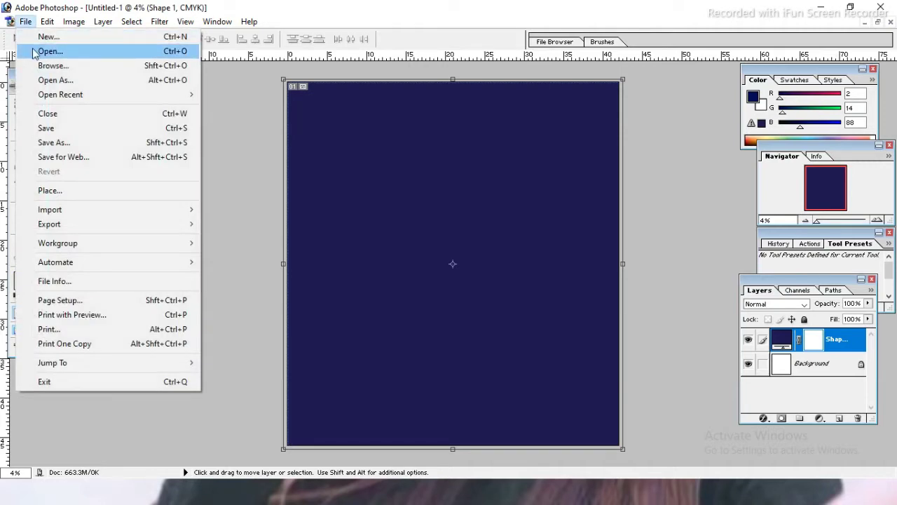
click(34, 53)
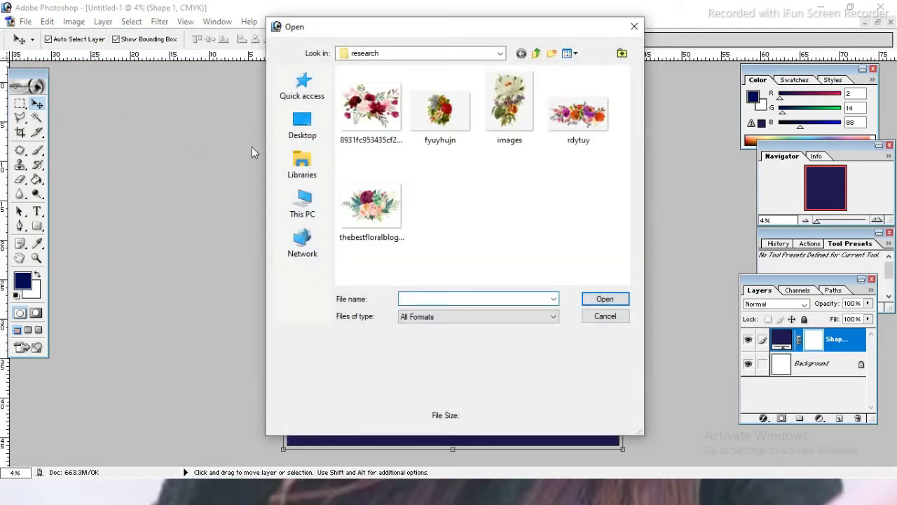
click(385, 218)
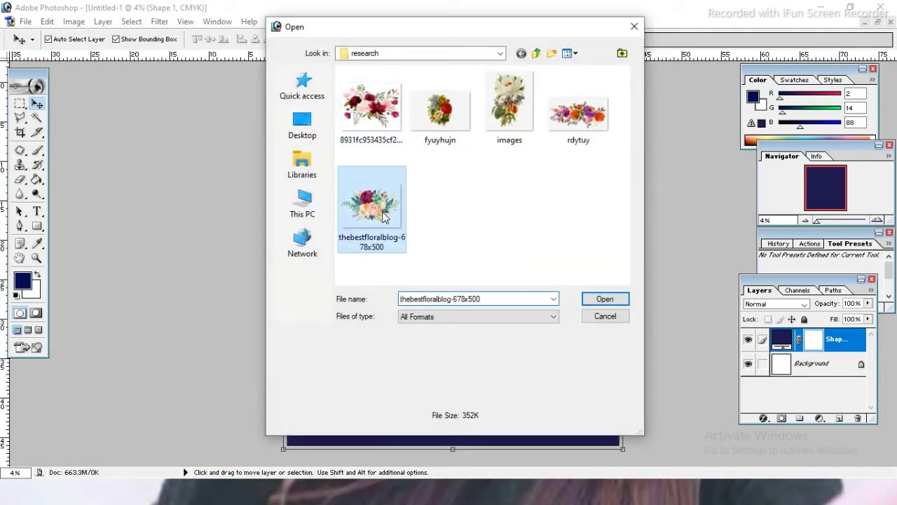
click(596, 299)
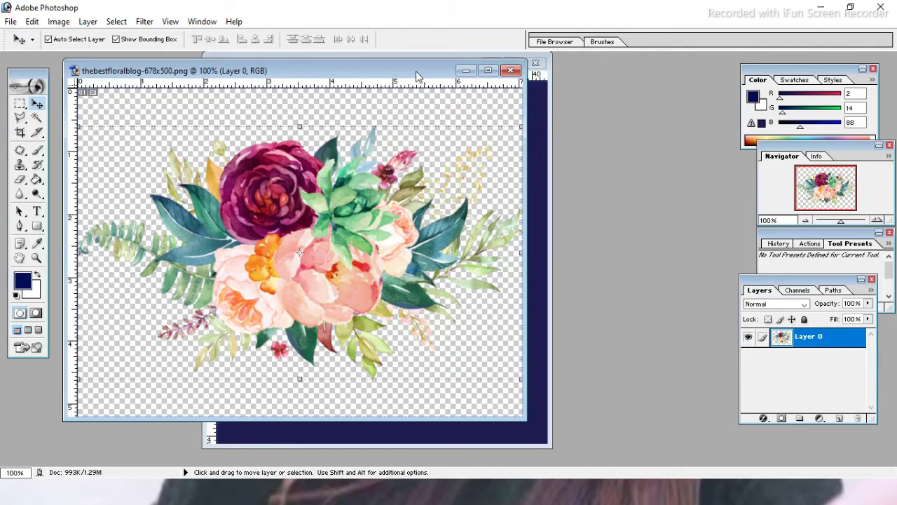
drag(405, 71, 226, 55)
- Copy the bouquet into the poster, enlarge it, and add a vertical guide near 20 inches
drag(166, 155, 406, 197)
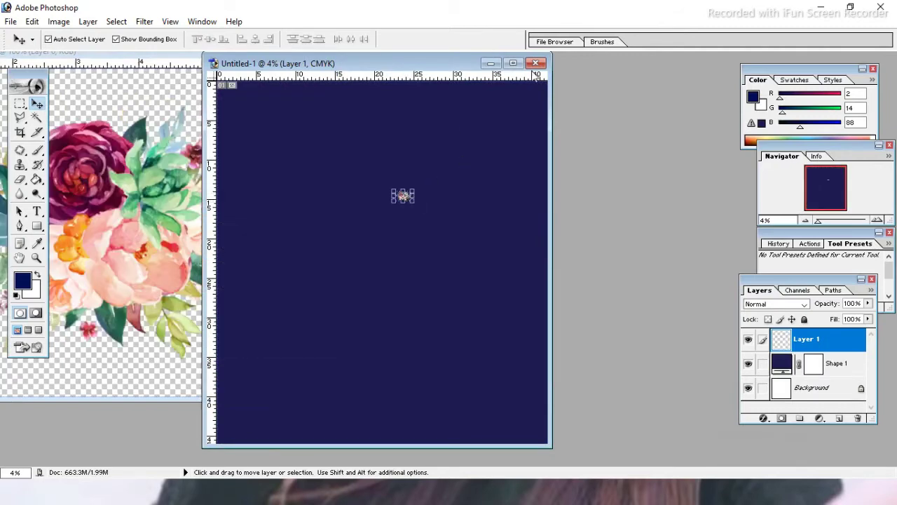
click(512, 63)
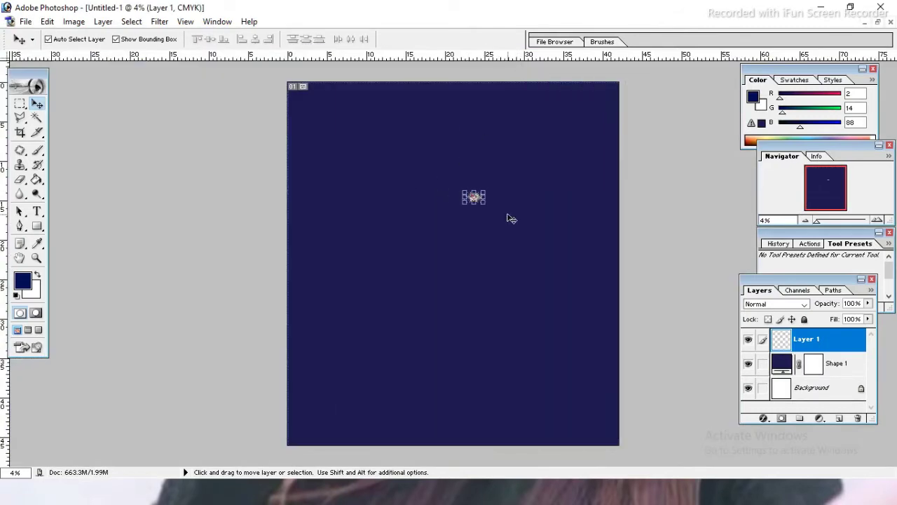
key(ctrl+t)
drag(485, 203, 606, 314)
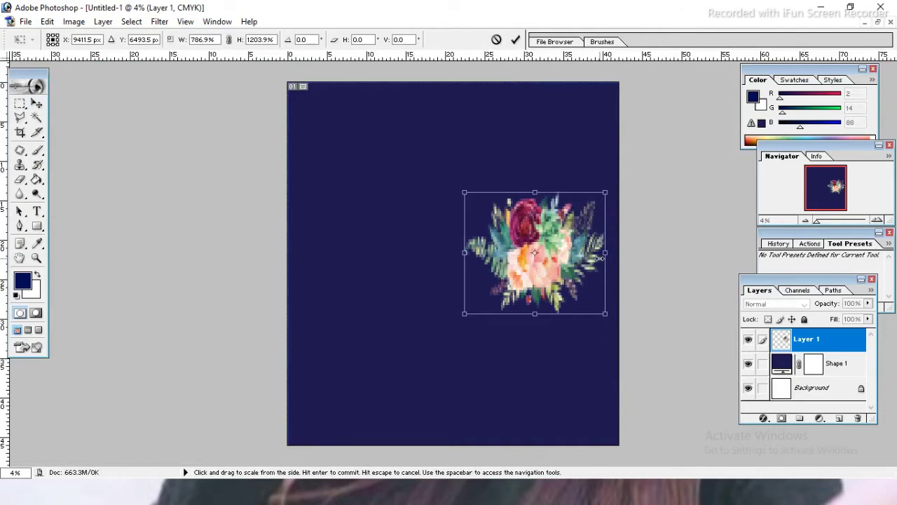
key(Return)
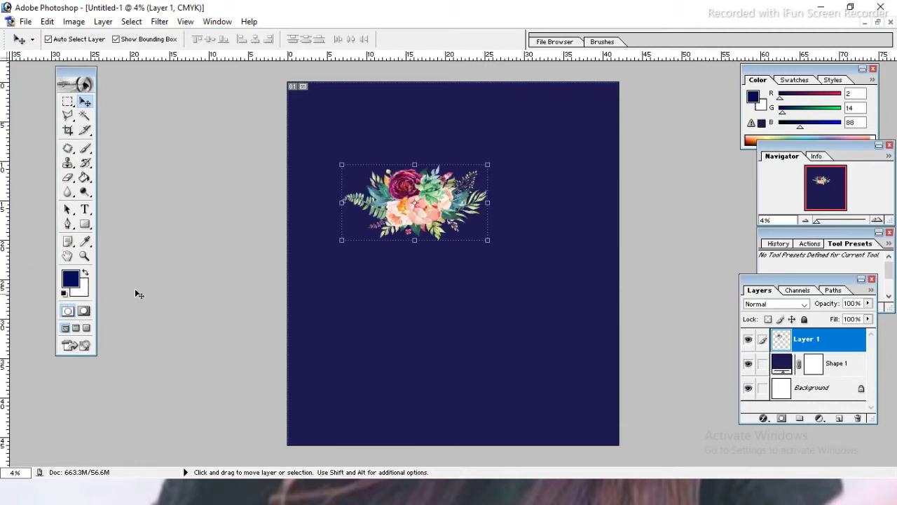
drag(10, 279, 446, 257)
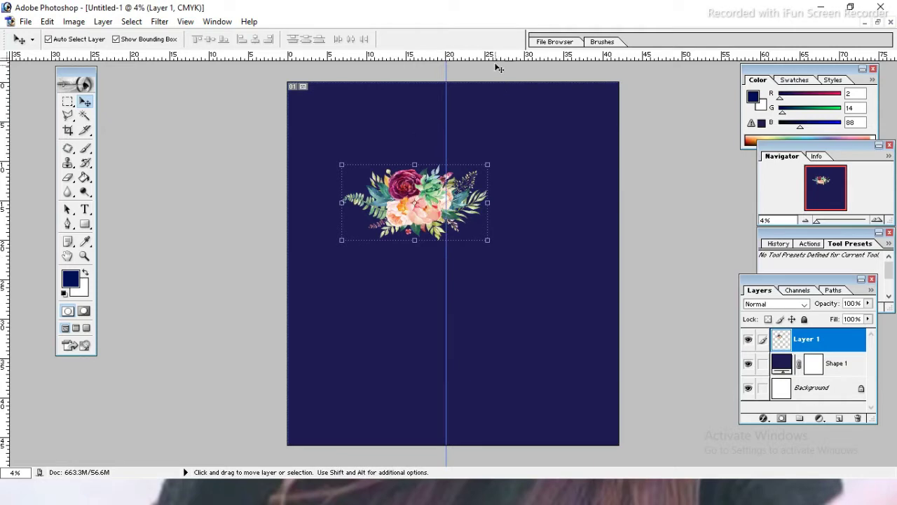
- Add a horizontal middle guide, centre the bouquet, then duplicate it and move the copy top-left
mouse_move(496, 58)
mouse_down()
mouse_move(489, 270)
mouse_move(490, 260)
mouse_up()
mouse_move(441, 198)
mouse_down()
mouse_move(453, 238)
mouse_move(466, 248)
mouse_up()
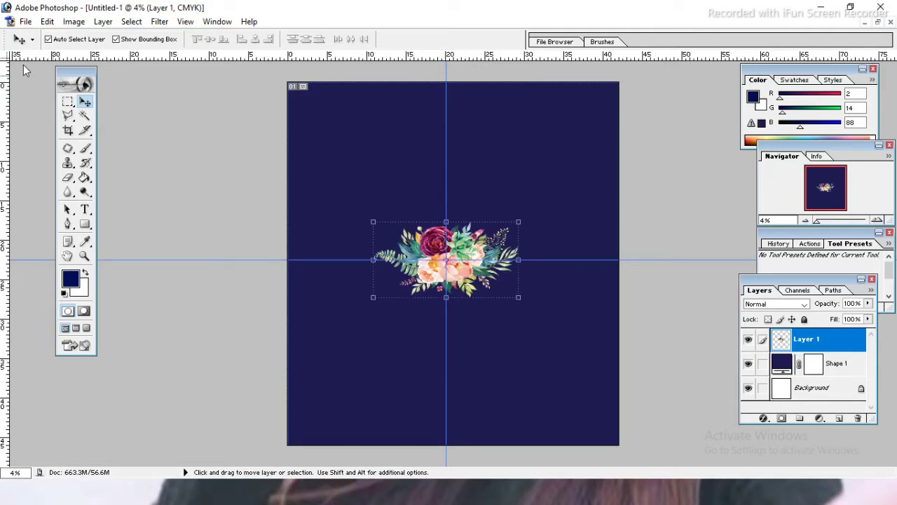
drag(67, 70, 25, 65)
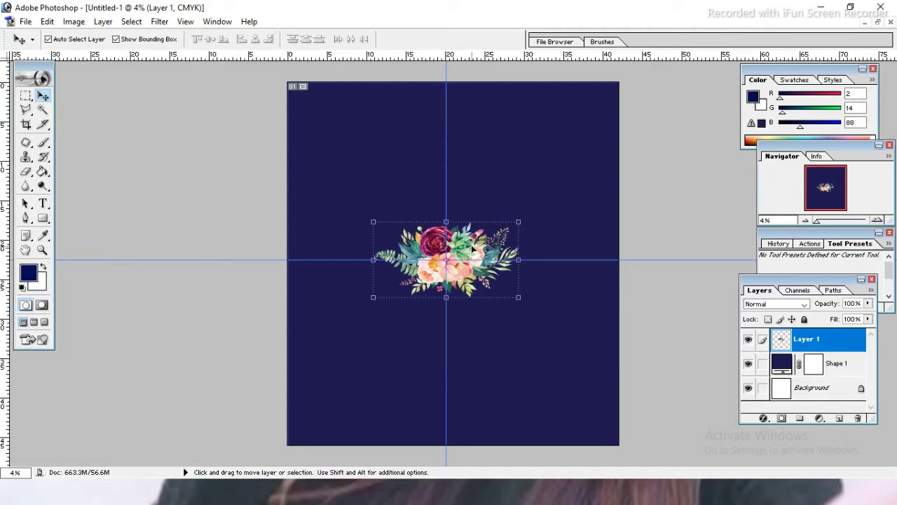
key(ctrl+j)
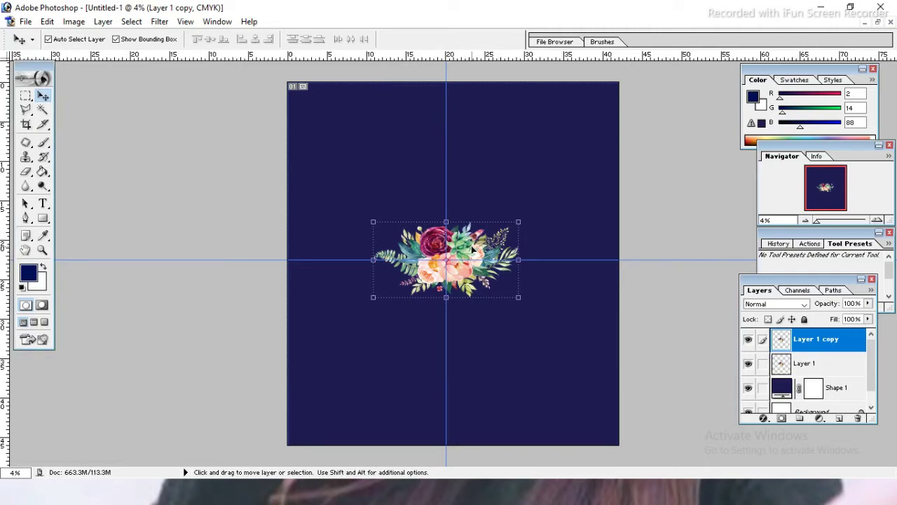
mouse_move(472, 249)
mouse_down()
mouse_move(420, 170)
mouse_move(349, 107)
mouse_move(334, 122)
mouse_move(344, 120)
mouse_up()
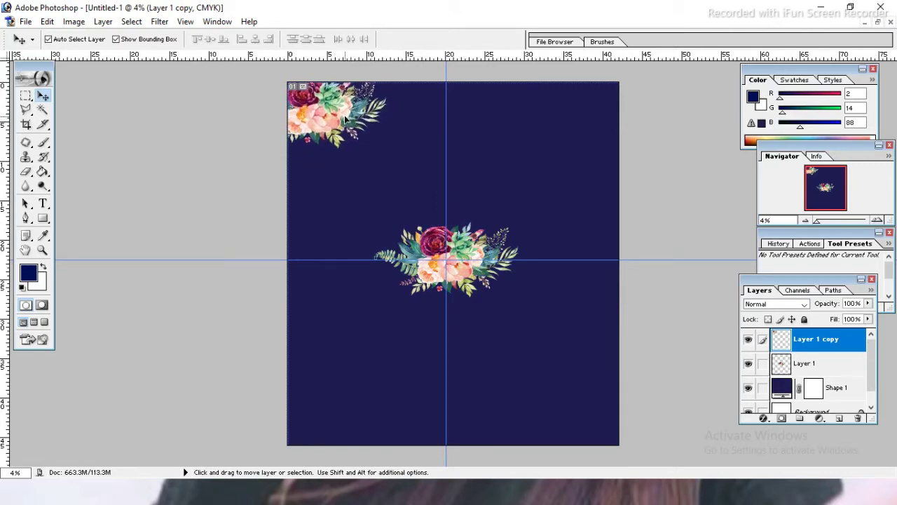
- Tilt the top-left bouquet about −14.5° so it runs off the corner edges
drag(344, 120, 347, 124)
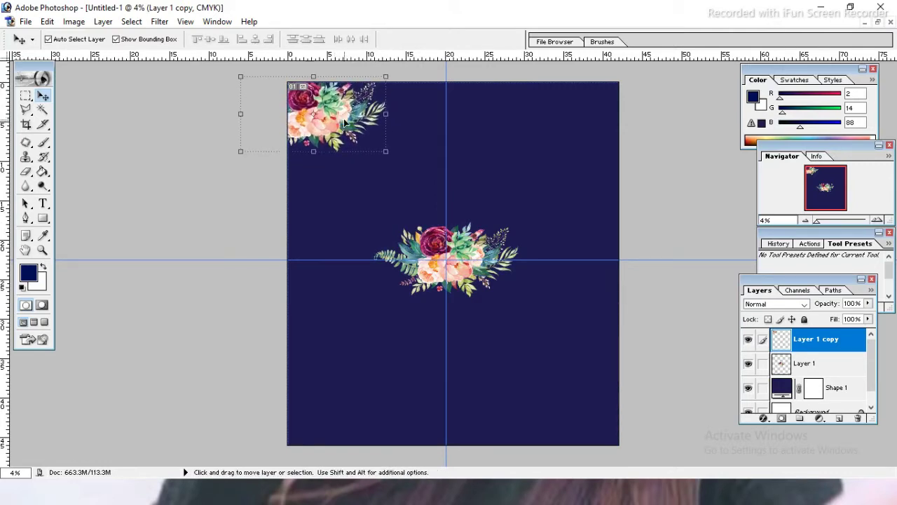
drag(388, 157, 400, 140)
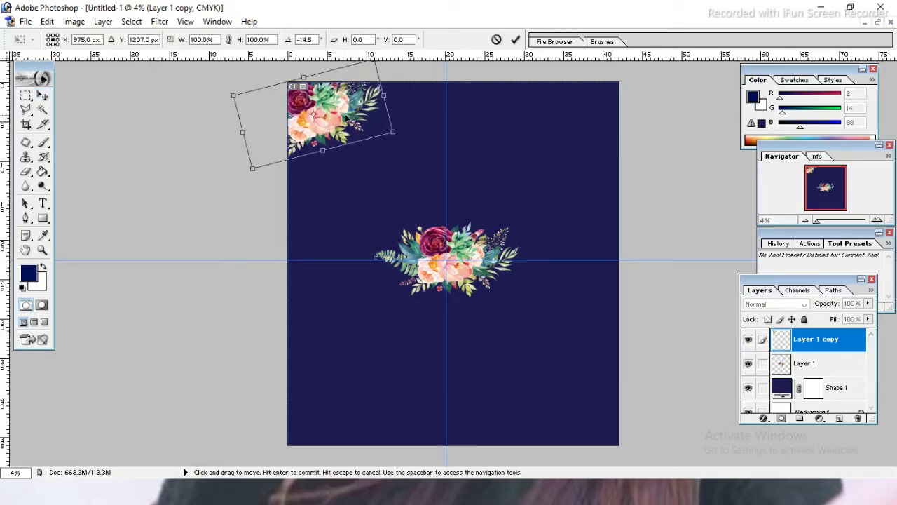
drag(346, 114, 354, 123)
key(Return)
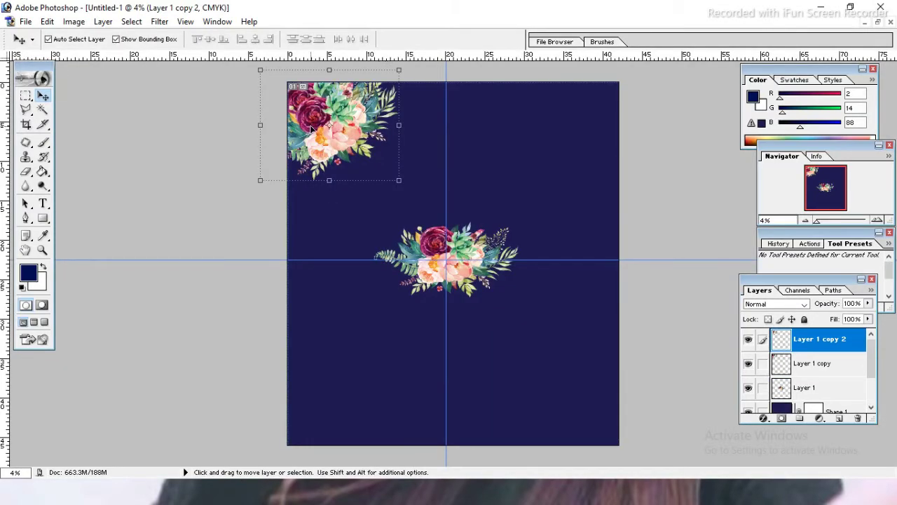
- Move the bouquet copy to the bottom-right corner and flip it horizontally
drag(321, 138, 554, 413)
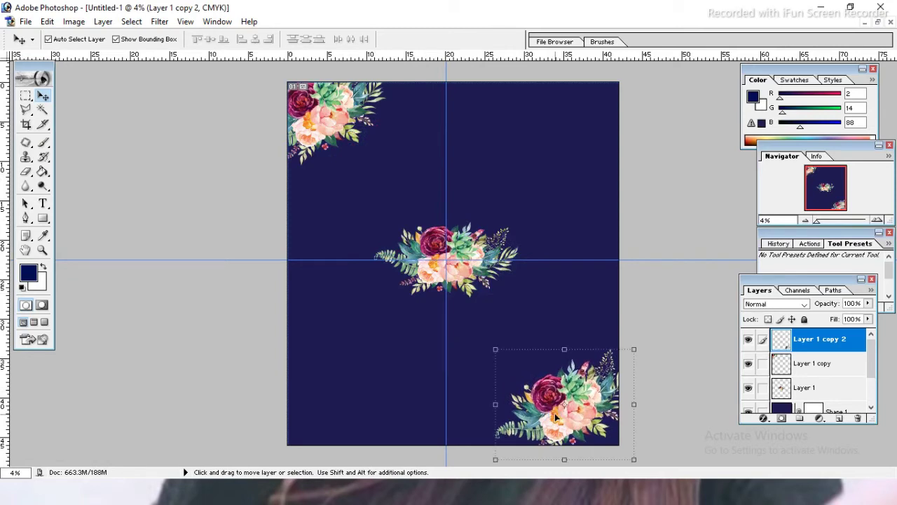
right_click(554, 413)
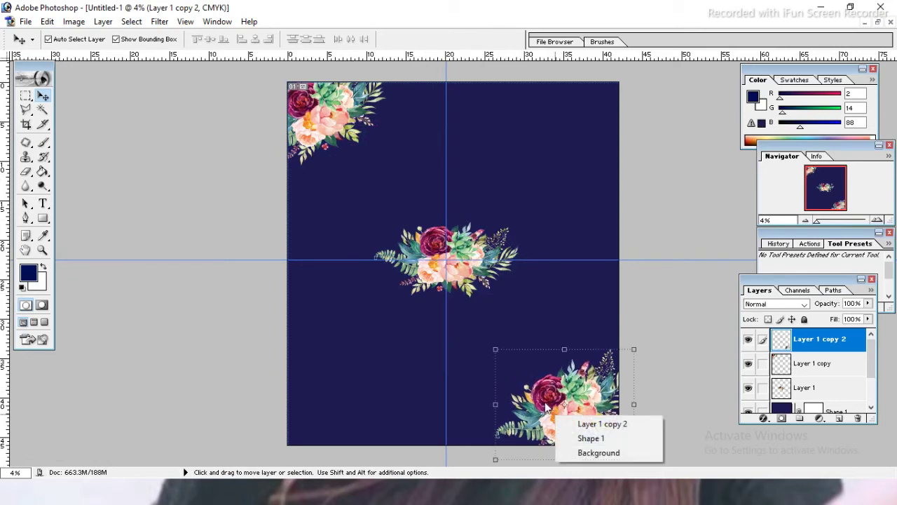
click(547, 407)
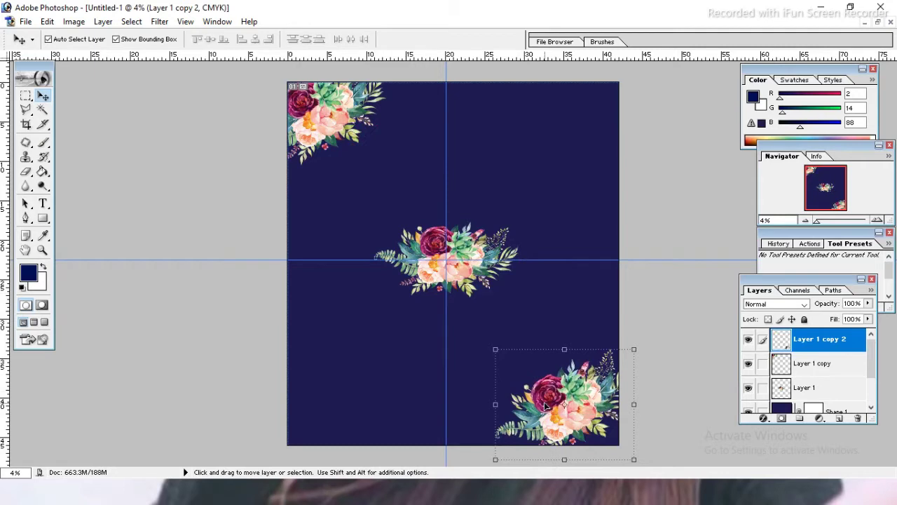
key(ctrl+t)
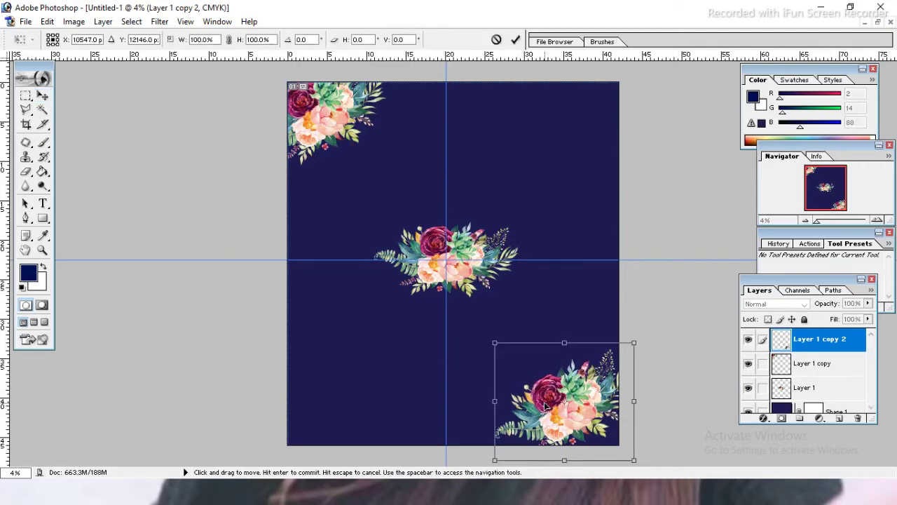
right_click(545, 406)
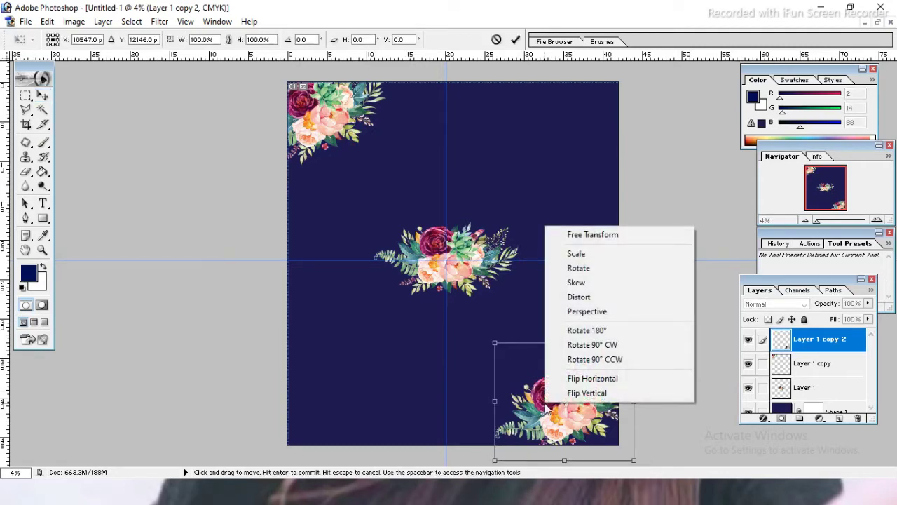
click(590, 378)
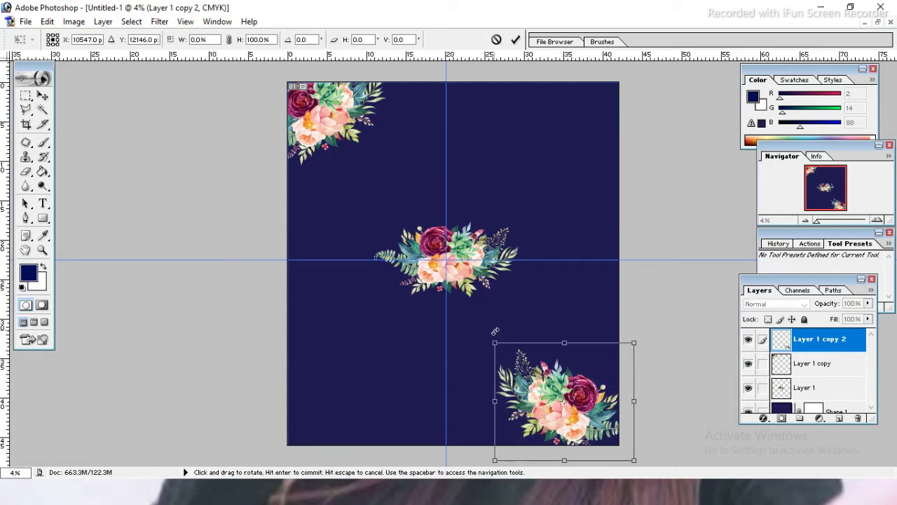
- Rotate the bottom-right bouquet into the corner, then duplicate it and move the copy bottom-left
drag(493, 331, 503, 324)
drag(582, 361, 614, 397)
drag(697, 357, 642, 340)
drag(592, 391, 596, 396)
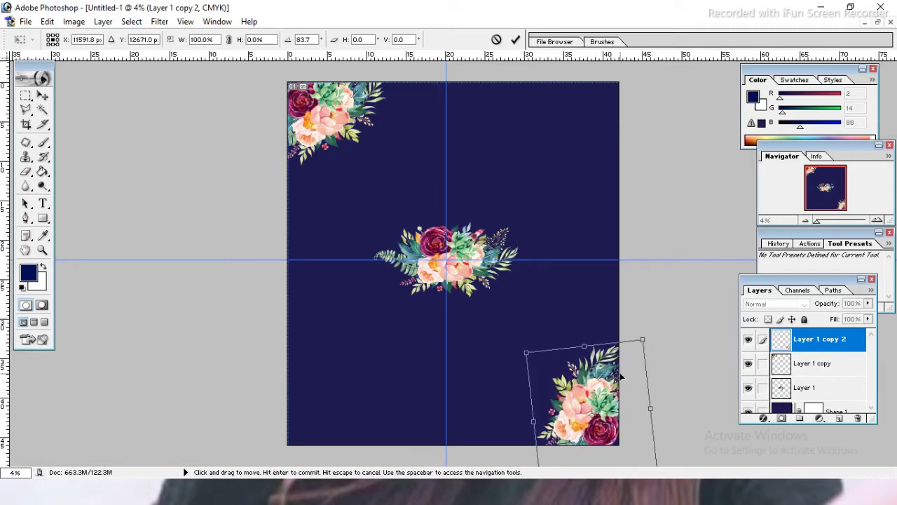
key(Return)
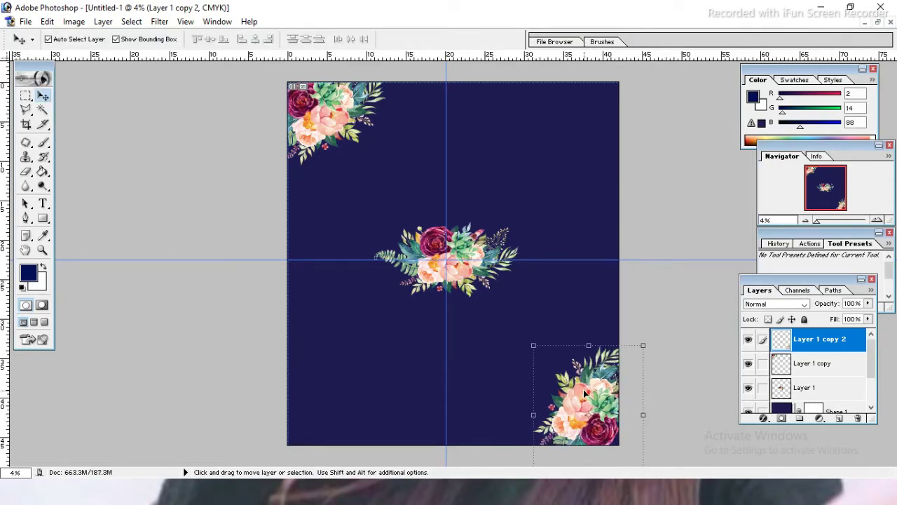
key(ctrl+j)
drag(585, 394, 343, 365)
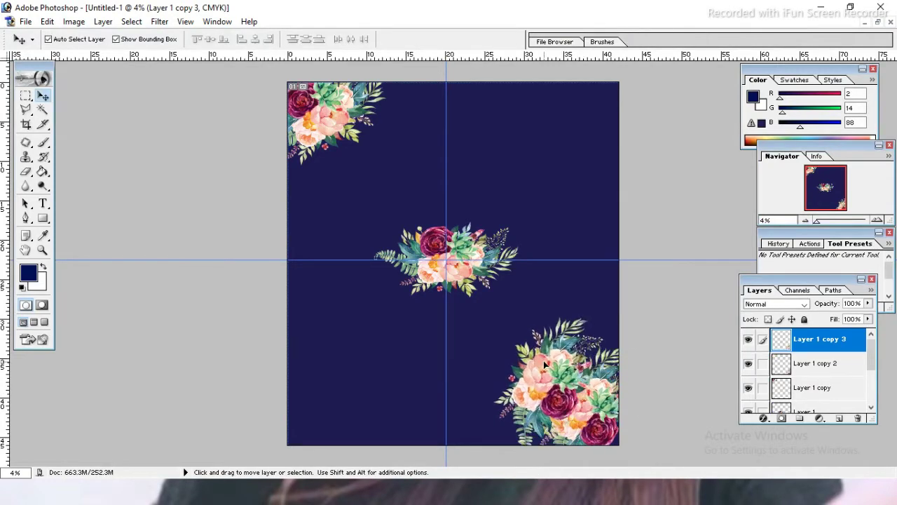
- Rotate the bottom-left bouquet about −97° into the corner and return to the Move tool
drag(337, 364, 316, 371)
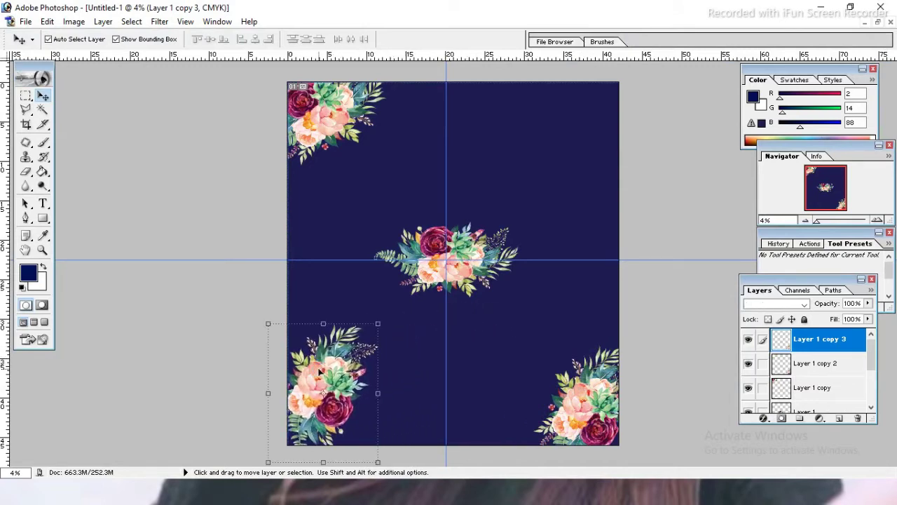
drag(390, 314, 296, 344)
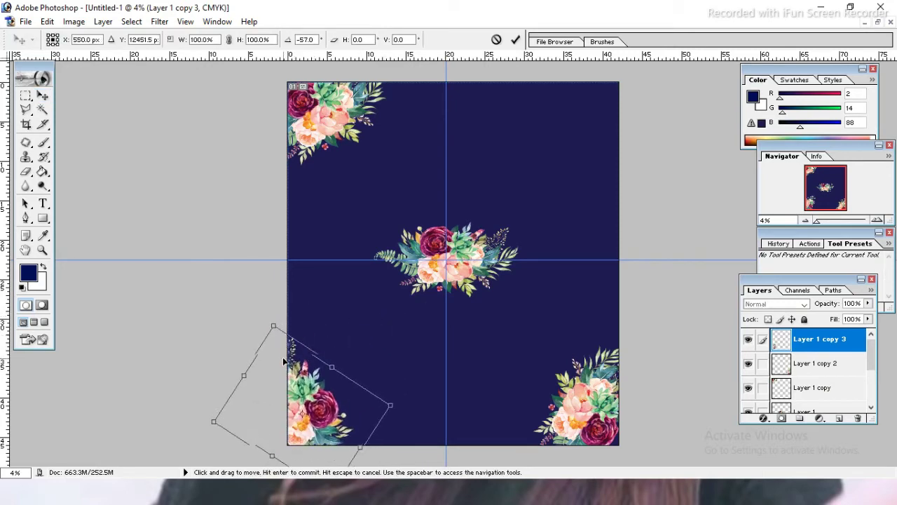
drag(295, 345, 281, 361)
mouse_move(266, 319)
mouse_down()
mouse_move(237, 366)
mouse_move(254, 368)
mouse_up()
mouse_move(303, 396)
mouse_down()
mouse_move(296, 391)
mouse_move(306, 394)
mouse_up()
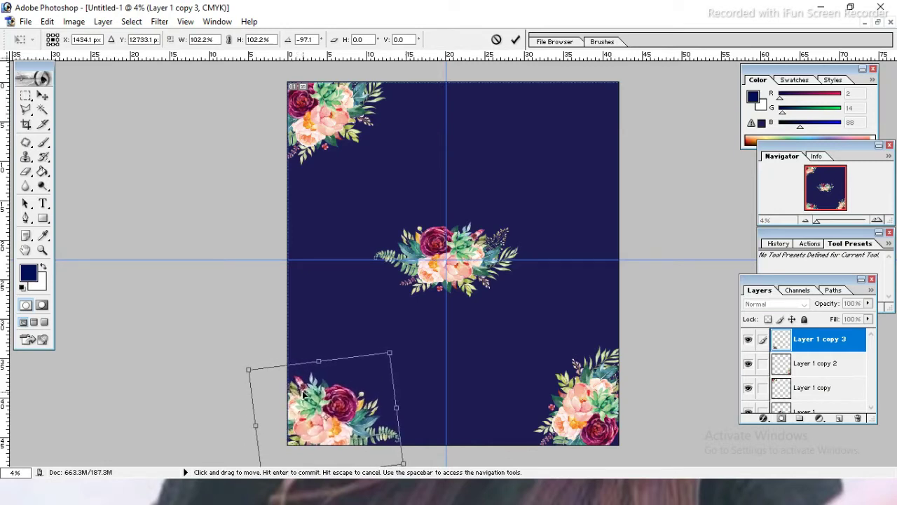
key(Return)
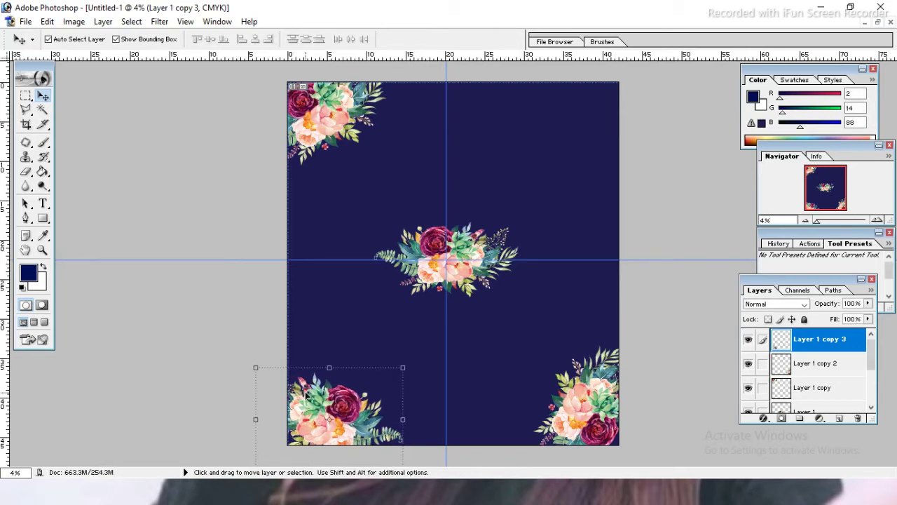
key(j)
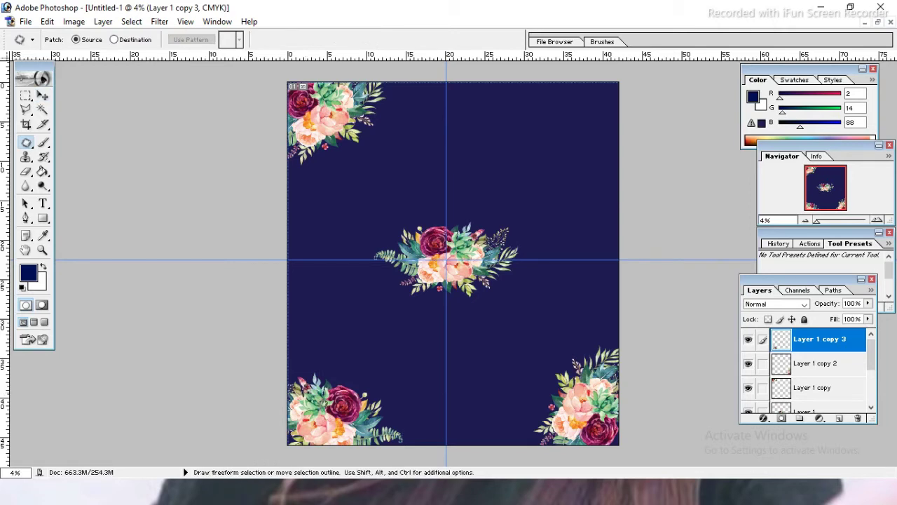
click(42, 95)
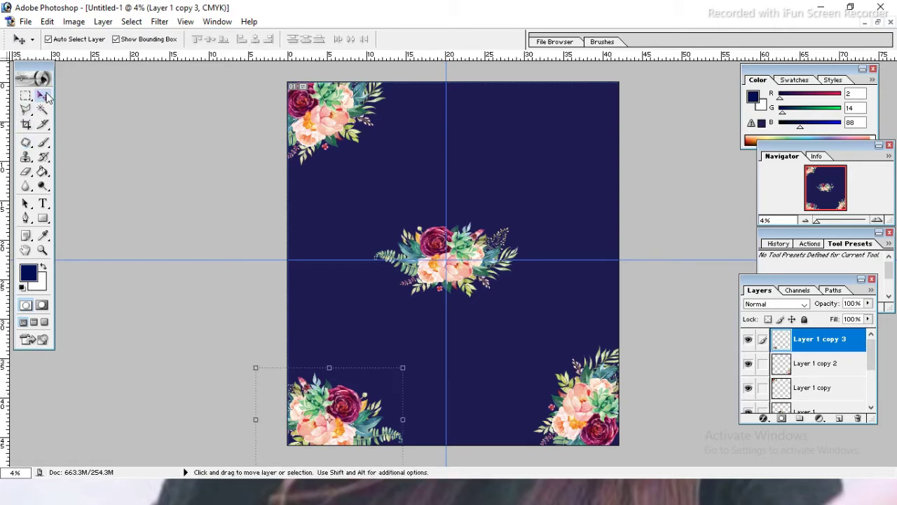
- Duplicate the bouquet and move the copy into the top-right corner
key(ctrl+j)
drag(329, 403, 569, 105)
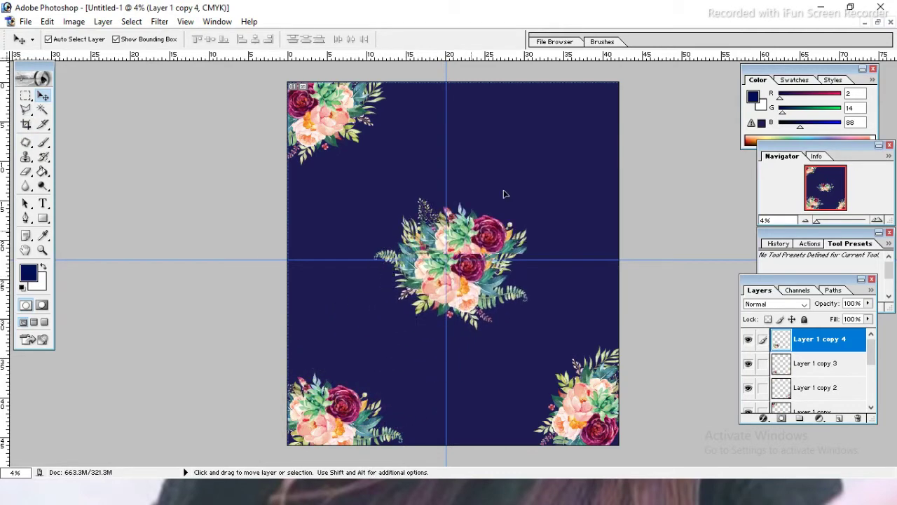
drag(569, 105, 570, 110)
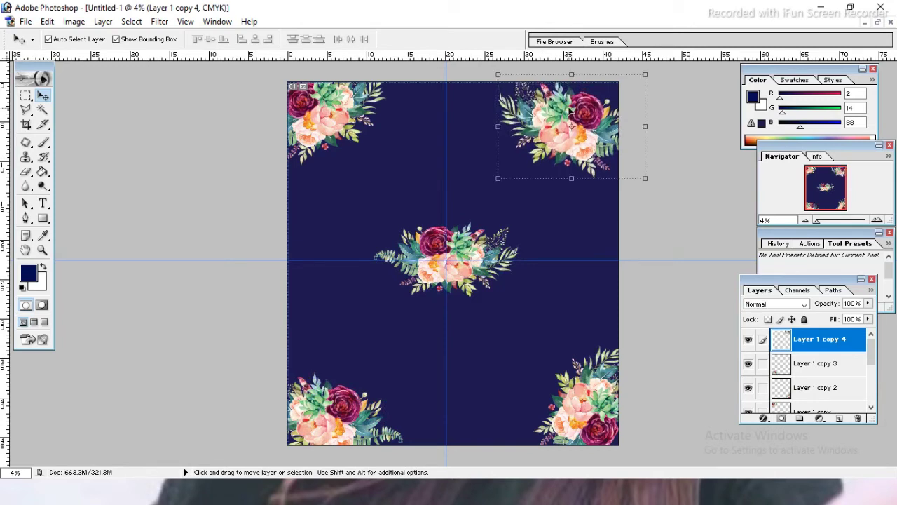
right_click(571, 111)
click(570, 110)
- Rotate the top-right bouquet 90° clockwise, then select the centre bouquet's Layer 1
key(ctrl+t)
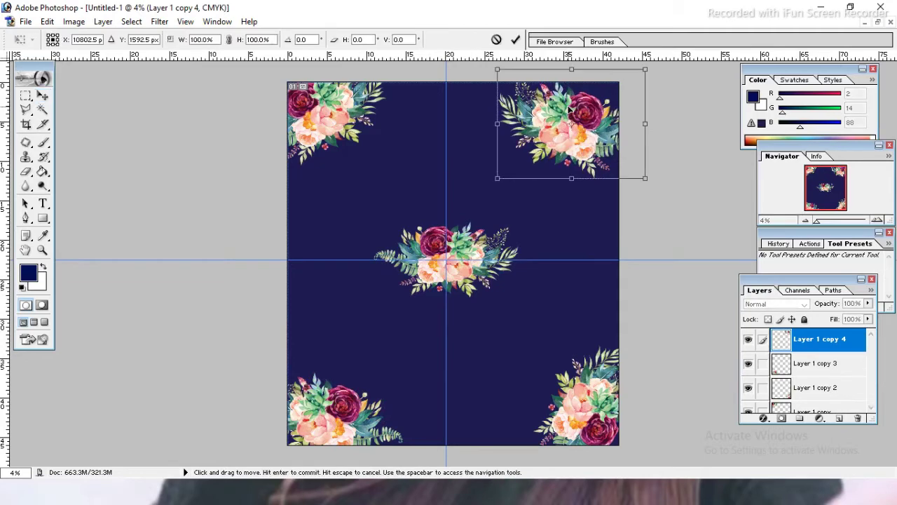
right_click(558, 108)
click(587, 212)
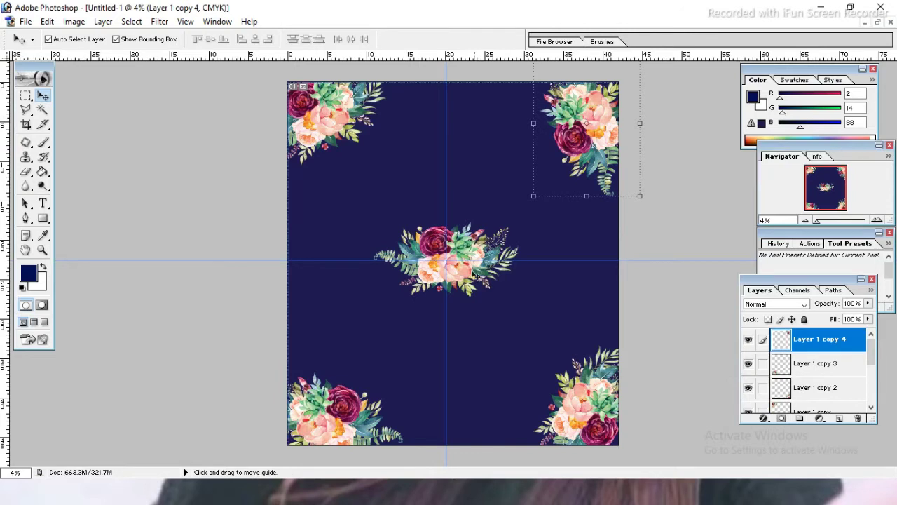
click(471, 278)
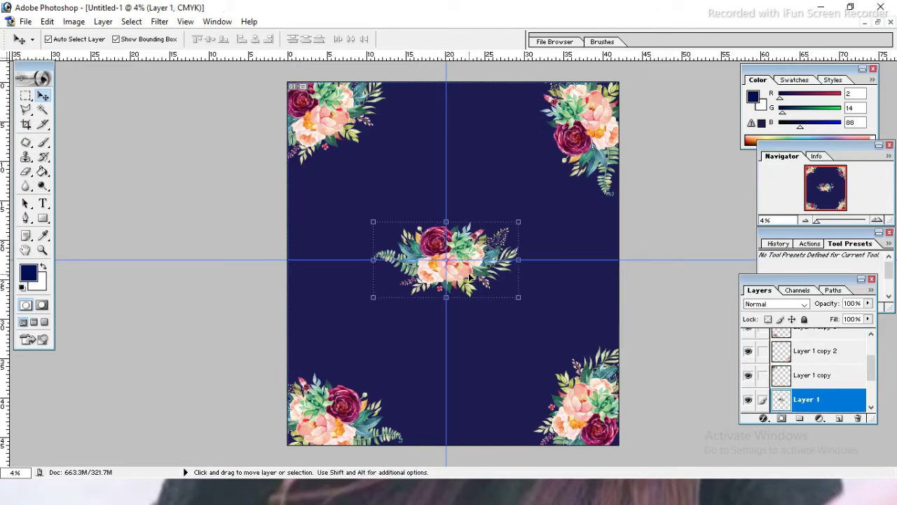
- Copy the centre bouquet to a spot just below the canvas centre
mouse_move(471, 278)
mouse_down()
mouse_move(446, 321)
mouse_move(404, 359)
mouse_up()
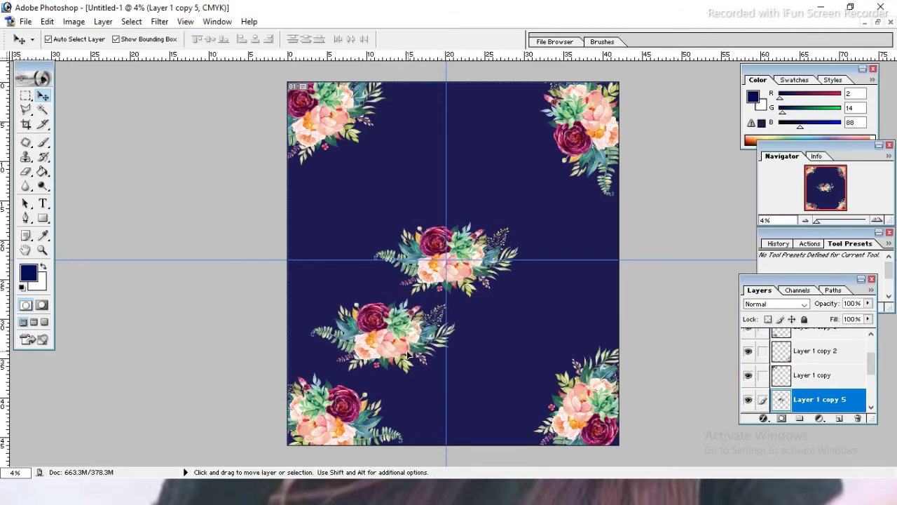
drag(404, 358, 467, 397)
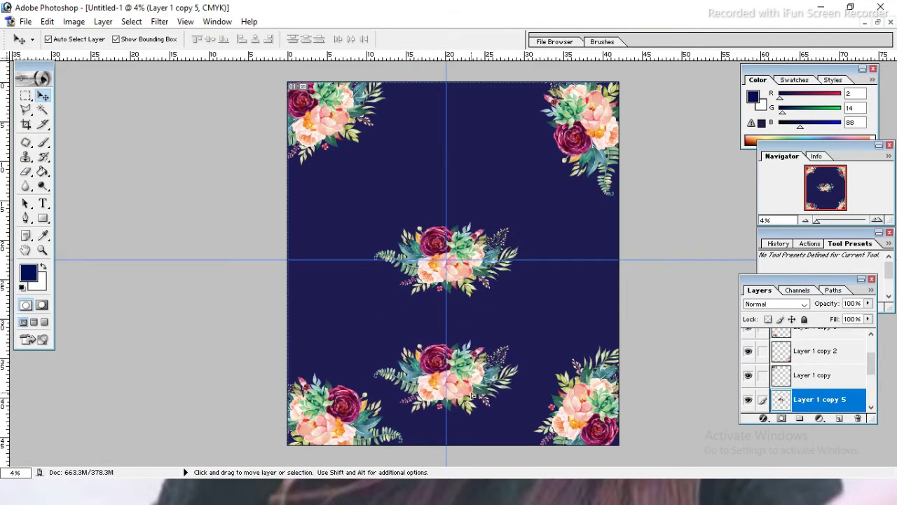
drag(467, 396, 470, 397)
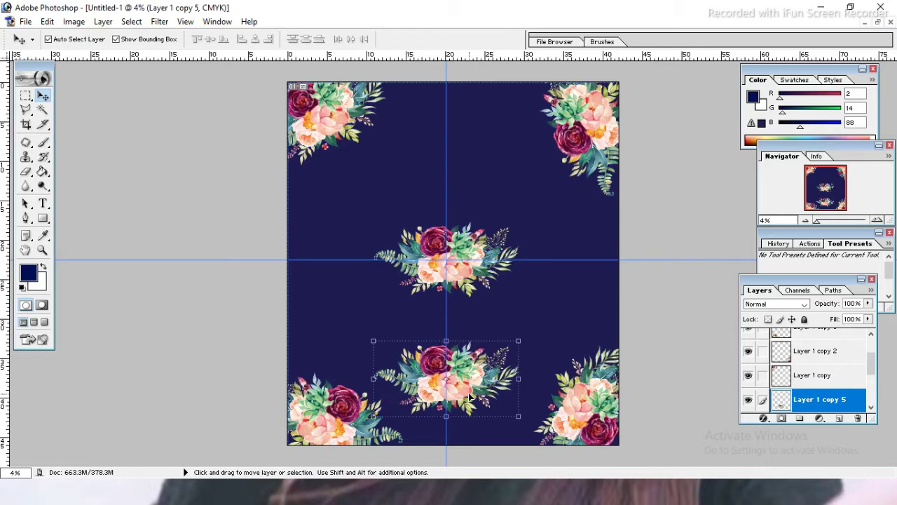
- Place a bouquet copy at top centre, then duplicate it into the left-middle area
drag(470, 397, 467, 171)
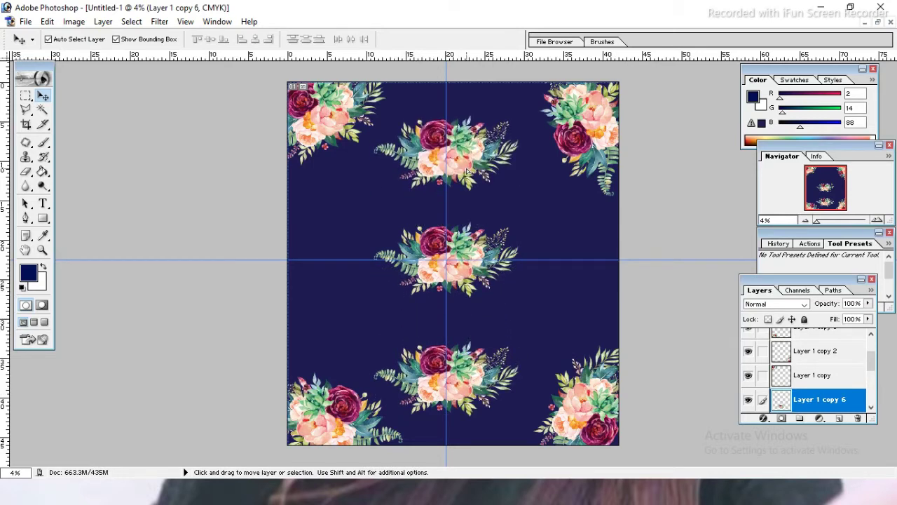
drag(467, 171, 467, 168)
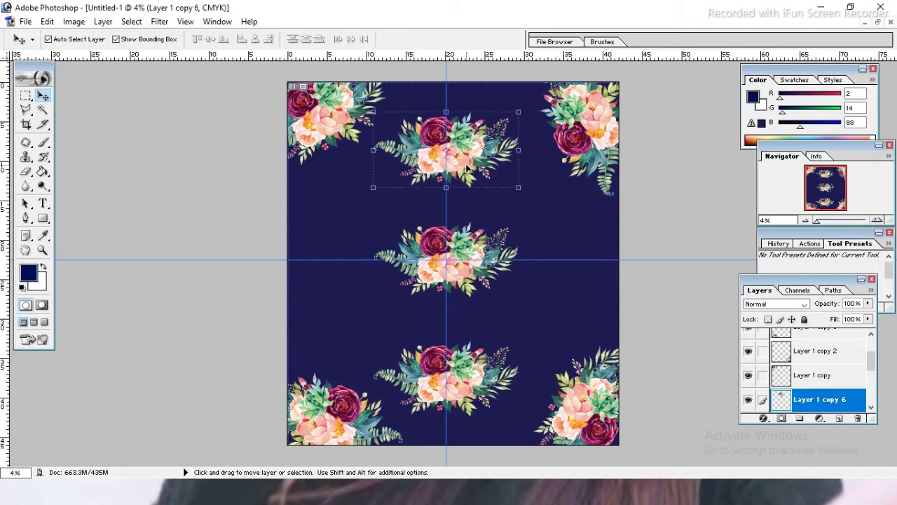
key(ctrl+j)
drag(467, 168, 380, 229)
- Stagger three more bouquet copies at right-middle, lower left and lower right
key(ctrl+j)
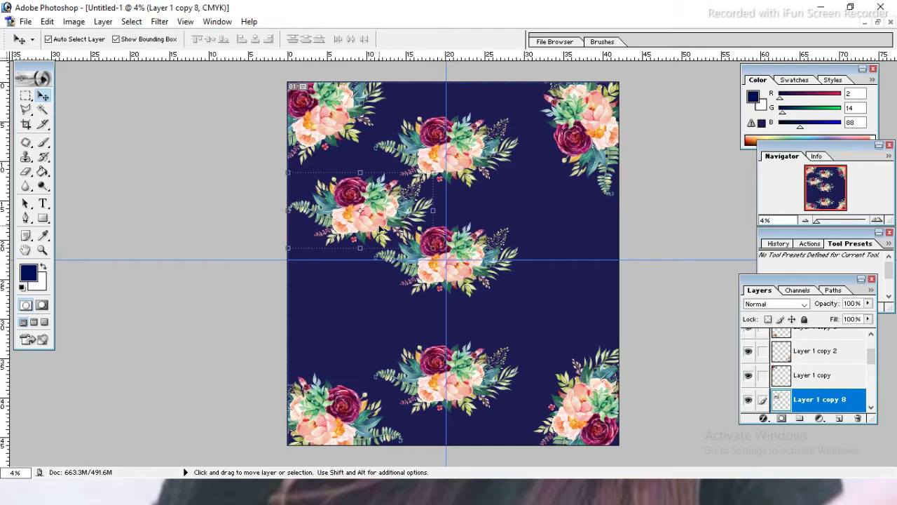
drag(381, 230, 558, 225)
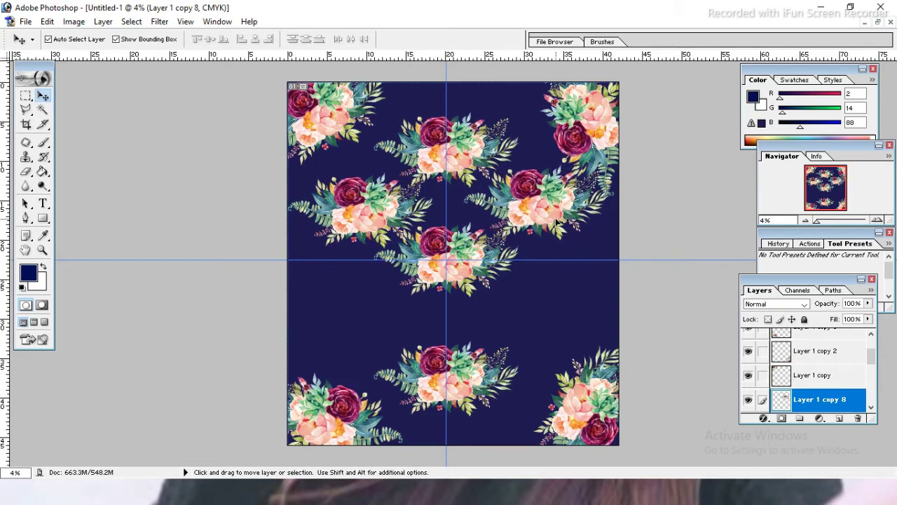
key(ctrl+j)
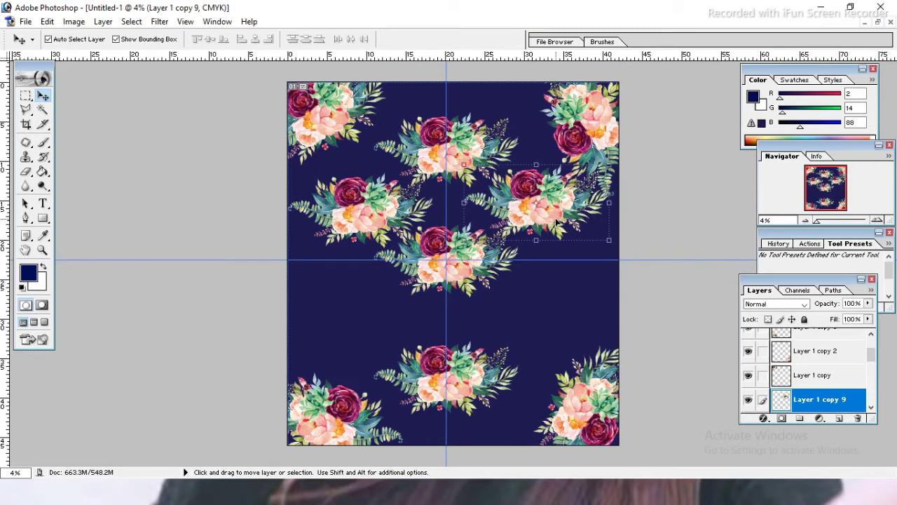
drag(554, 229, 378, 345)
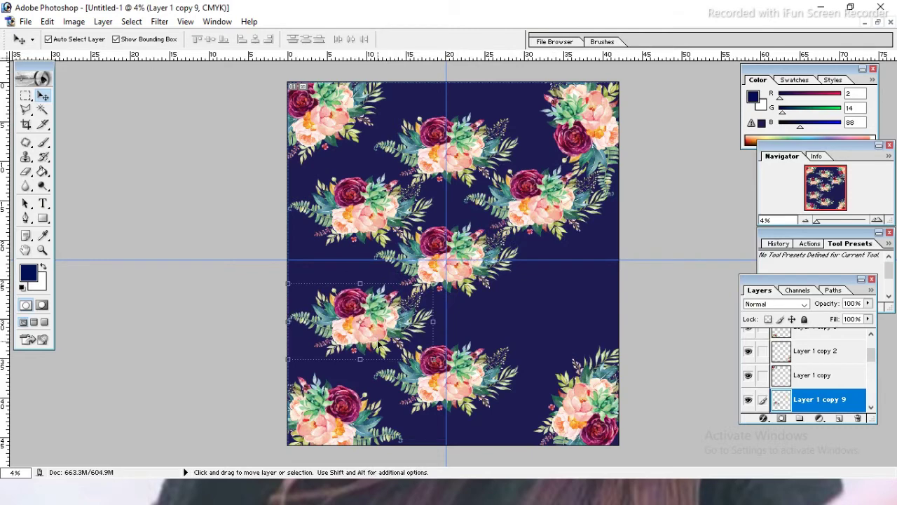
key(ctrl+j)
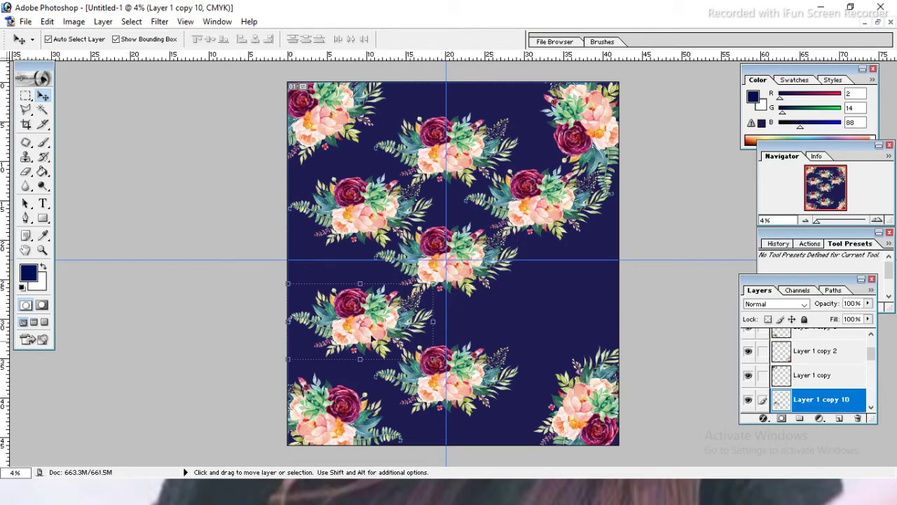
drag(368, 333, 556, 327)
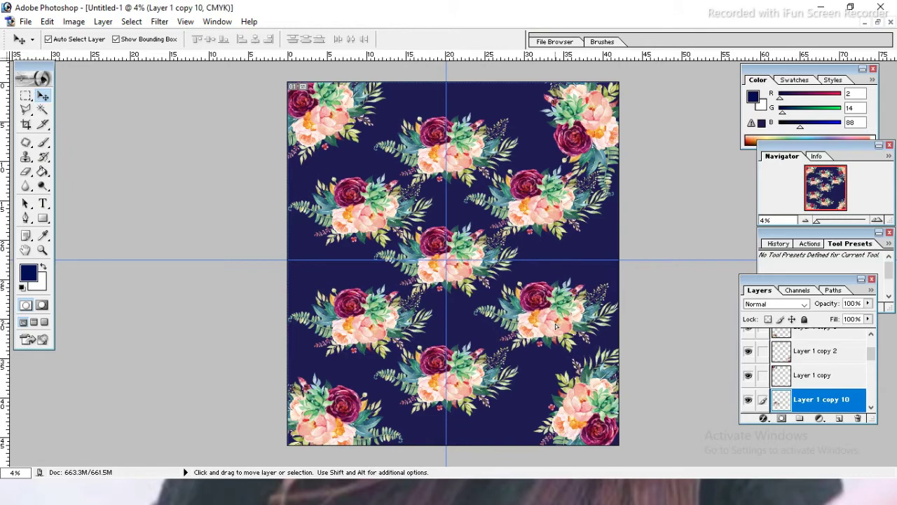
key(ctrl+z)
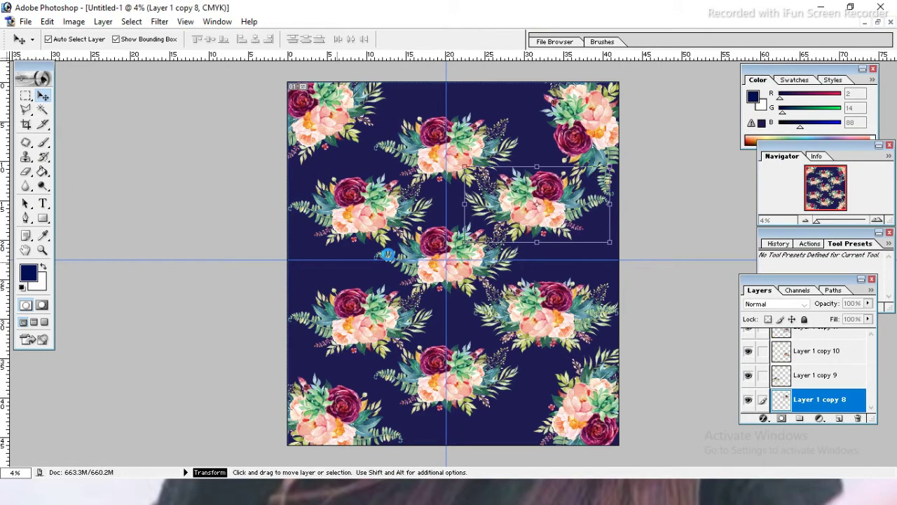
- Recolour the Shape 1 background fill from navy to light teal #7BB3C1
click(871, 407)
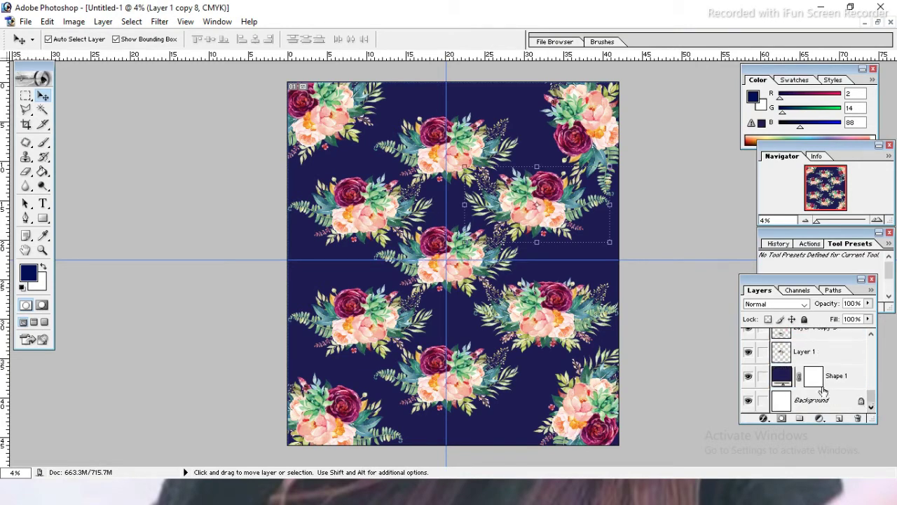
click(796, 379)
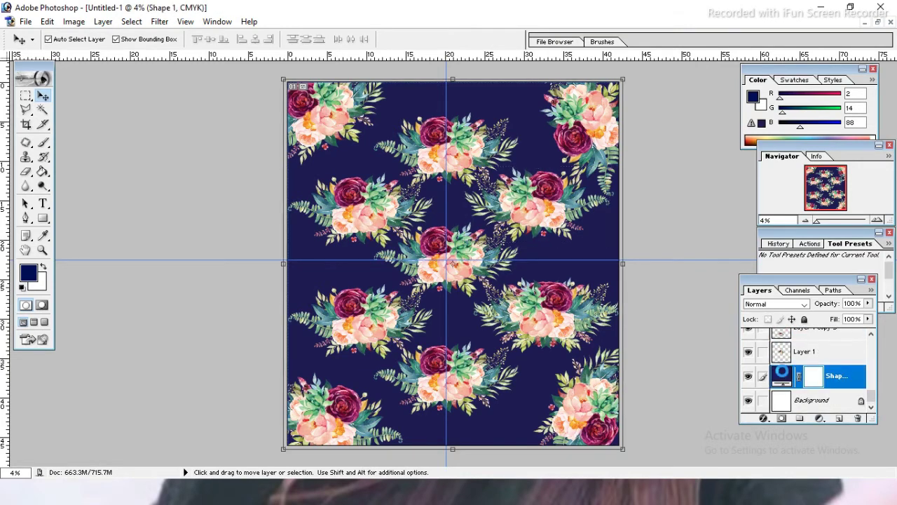
double_click(782, 376)
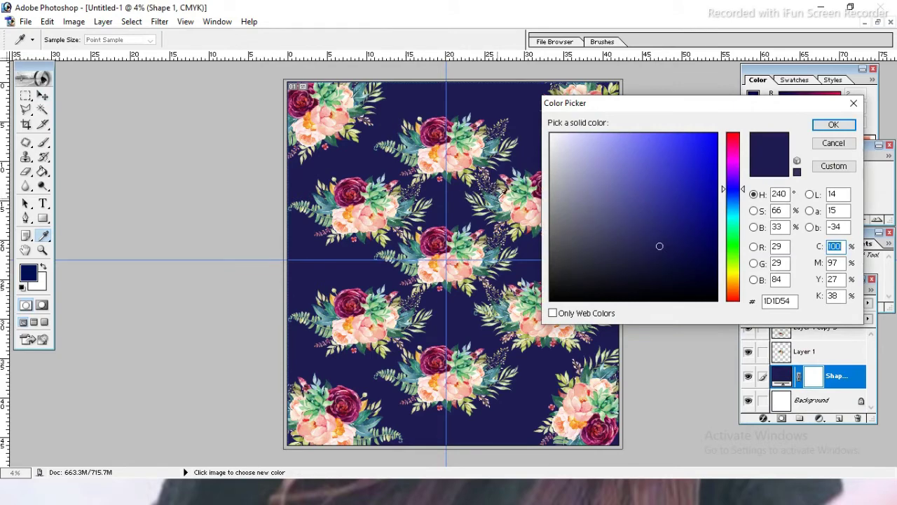
click(499, 194)
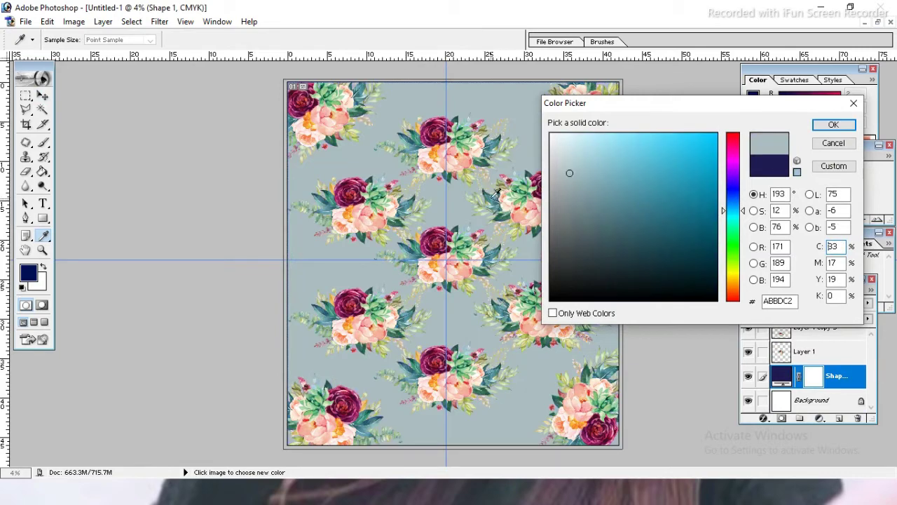
click(496, 190)
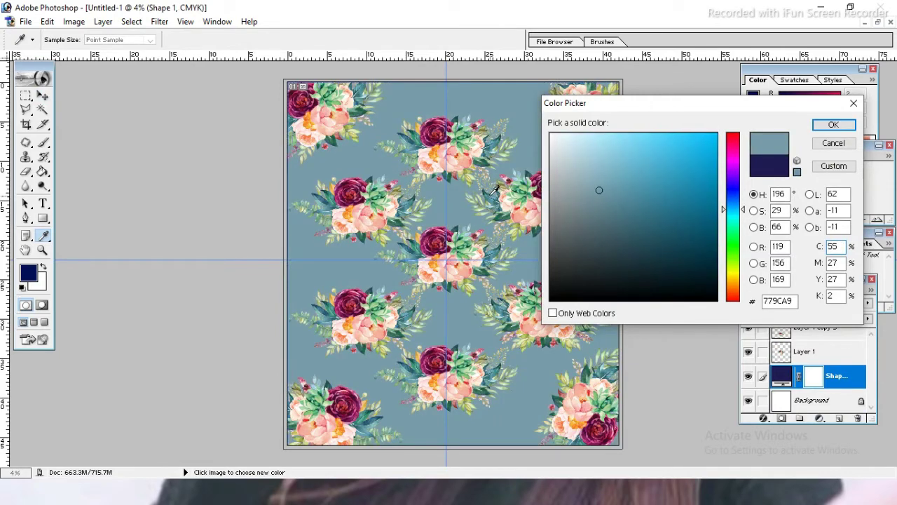
click(494, 199)
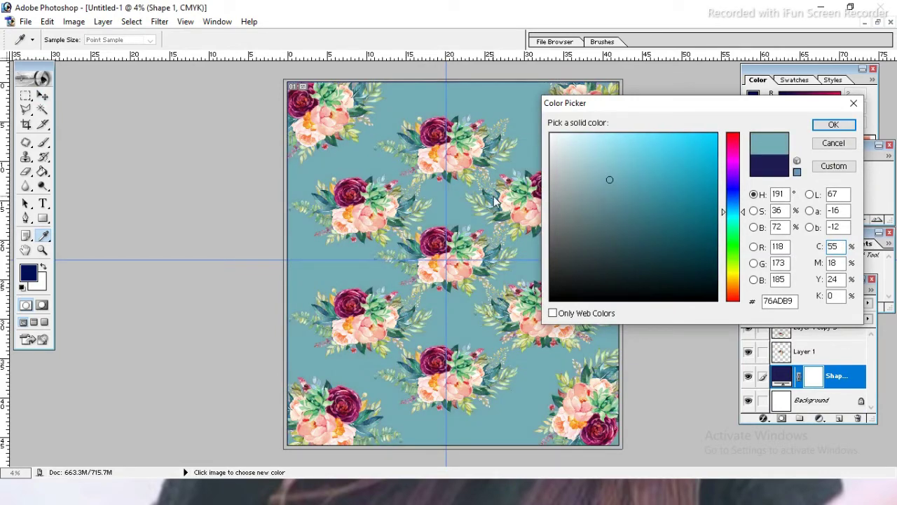
click(496, 195)
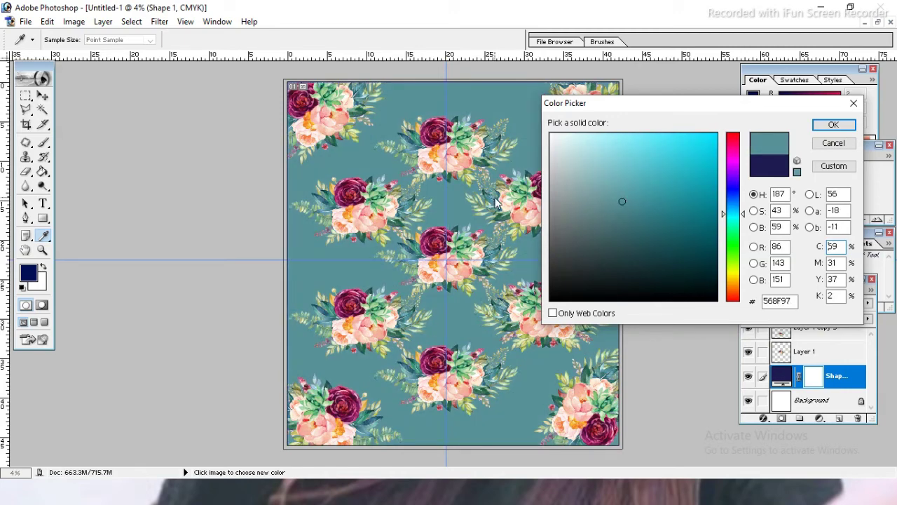
click(495, 200)
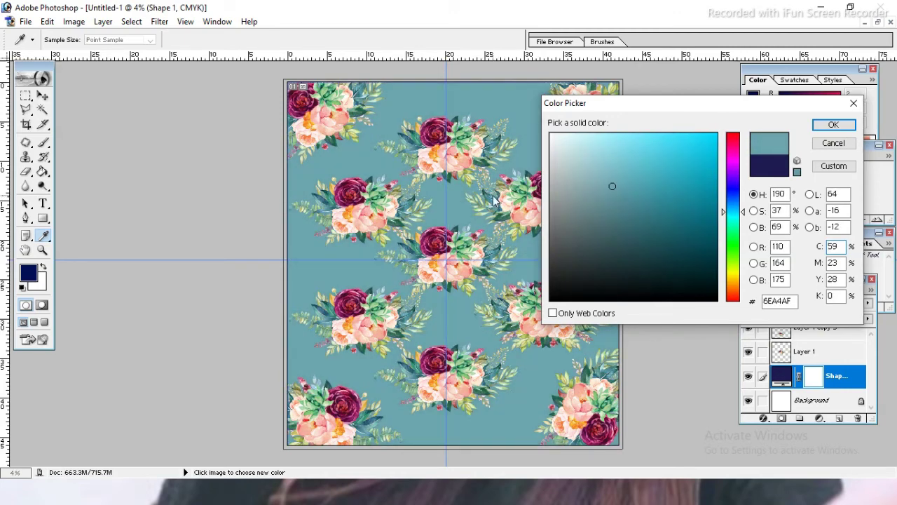
click(495, 191)
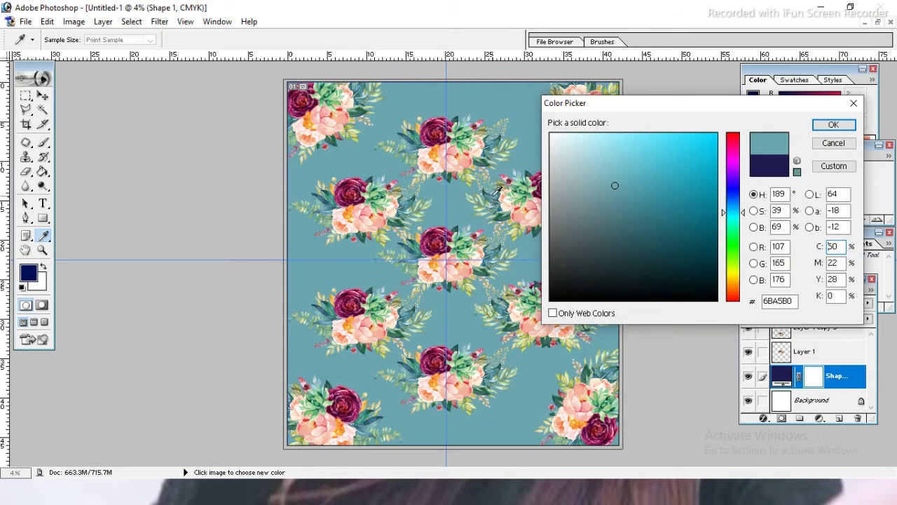
click(499, 193)
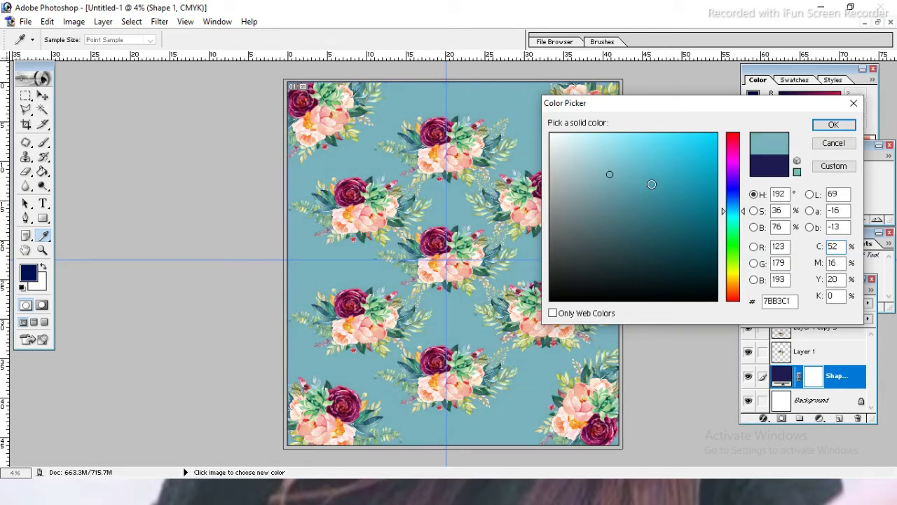
click(844, 127)
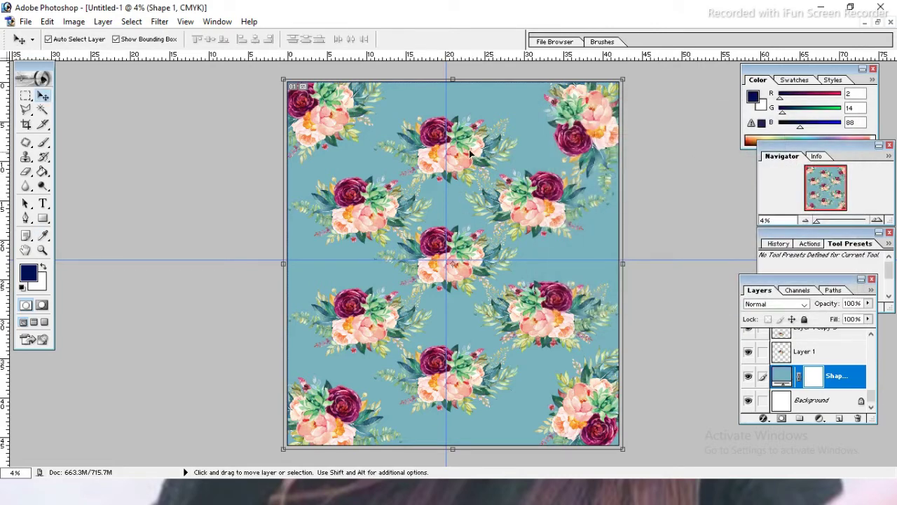
click(470, 152)
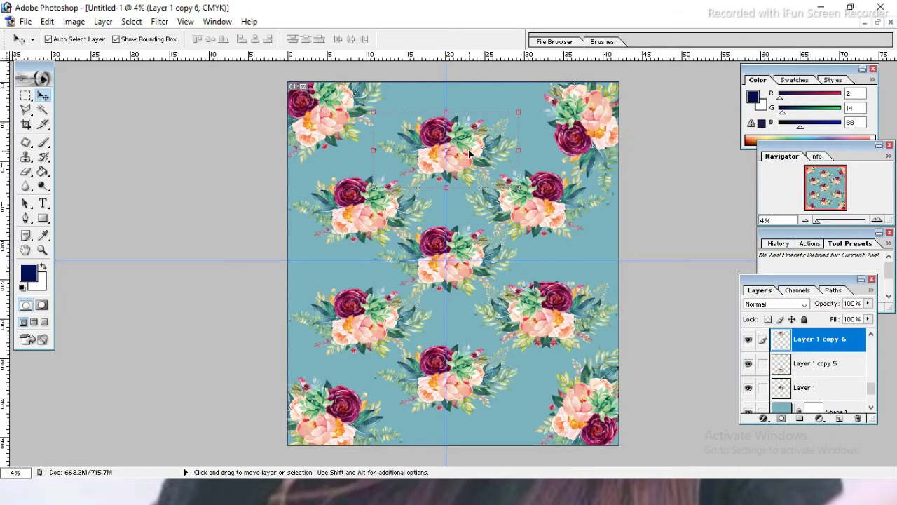
- Add a scaled-down bouquet copy near bottom centre and a duplicate at the left edge
key(ctrl+j)
drag(469, 153, 454, 105)
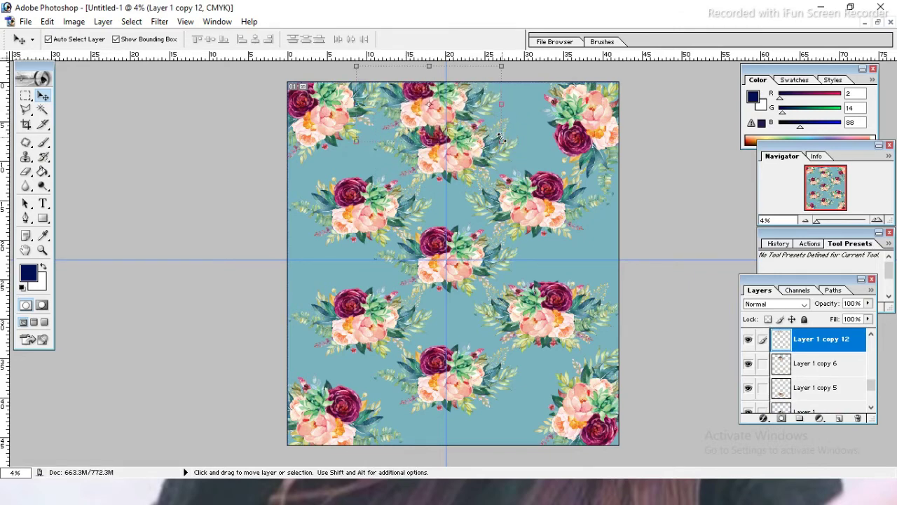
drag(501, 140, 431, 105)
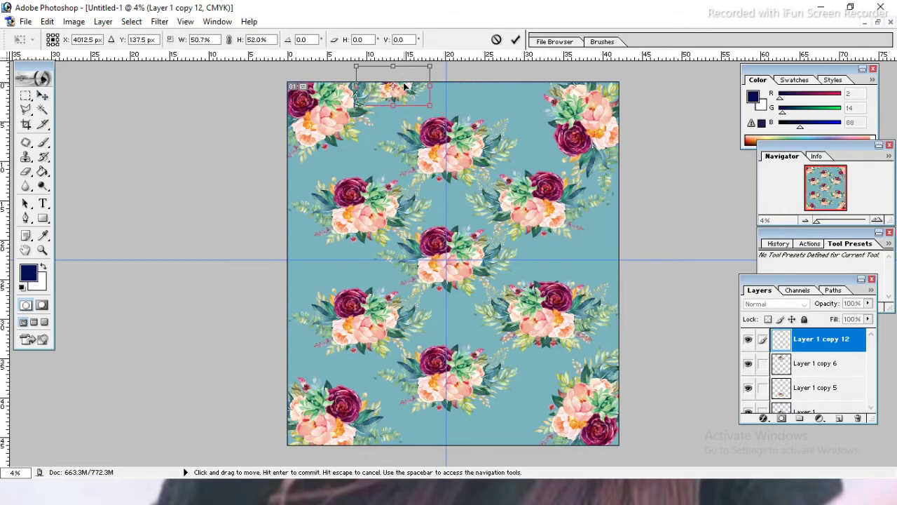
mouse_move(404, 91)
mouse_down()
mouse_move(480, 276)
mouse_move(467, 318)
mouse_move(490, 410)
mouse_move(519, 435)
mouse_move(522, 425)
mouse_up()
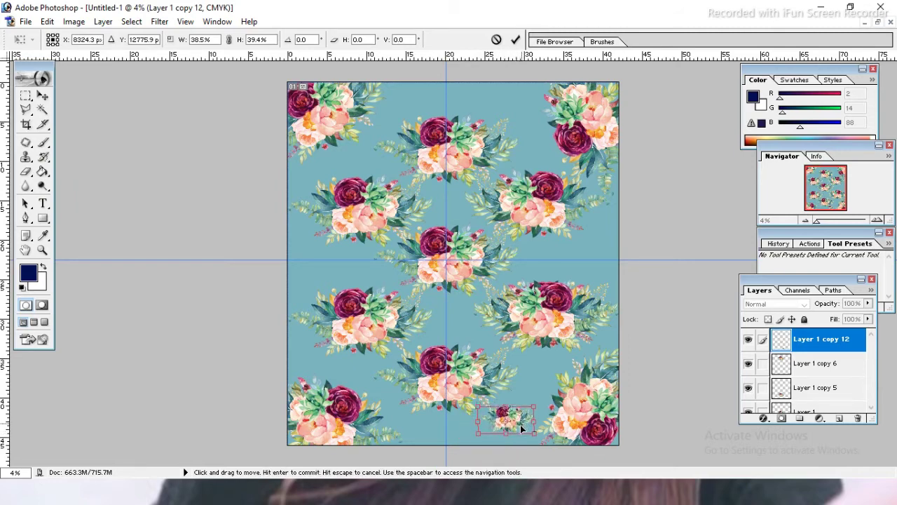
drag(521, 425, 519, 432)
key(Return)
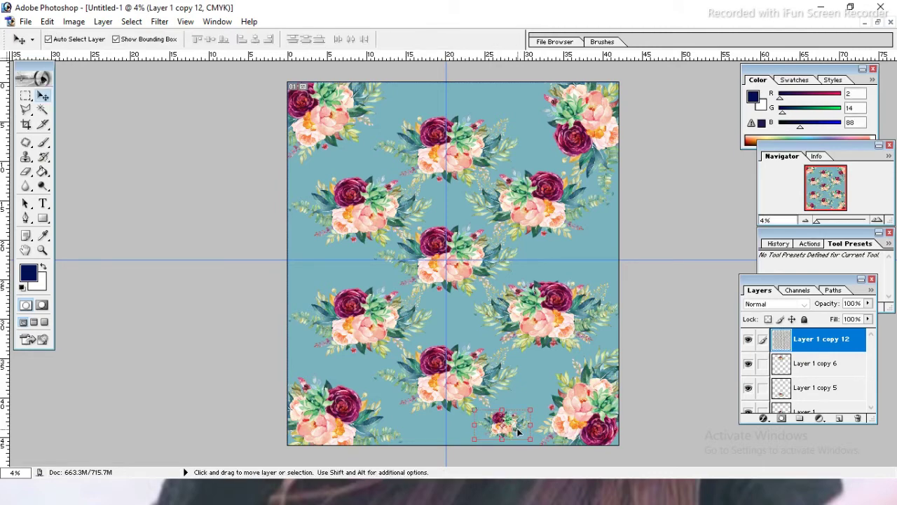
key(ctrl+j)
mouse_move(519, 431)
mouse_down()
mouse_move(495, 424)
mouse_move(436, 434)
mouse_move(373, 380)
mouse_move(337, 274)
mouse_up()
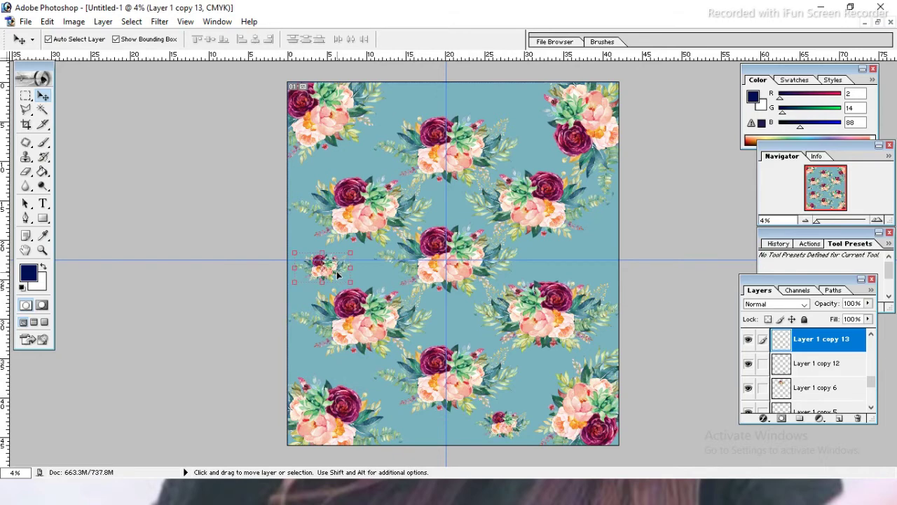
- Copy the small left-edge bouquet to the right edge and flip it horizontally
key(j)
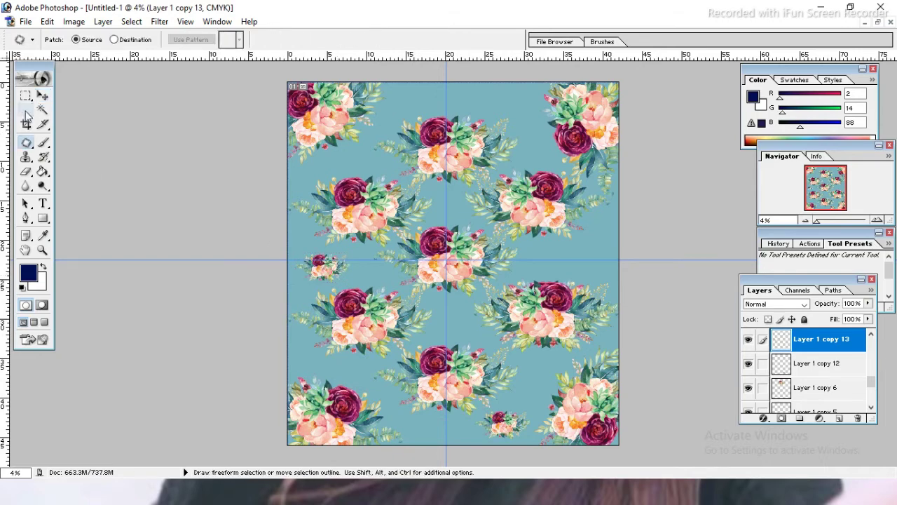
click(43, 95)
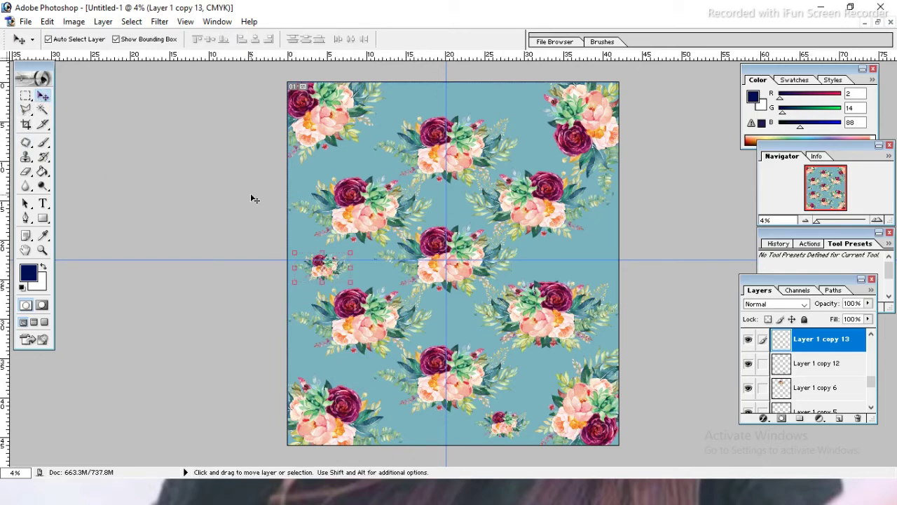
drag(333, 277, 330, 275)
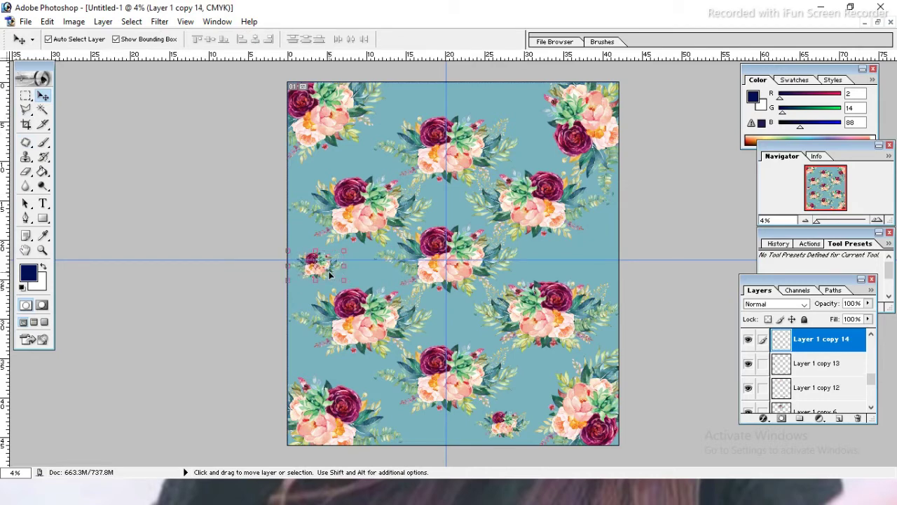
drag(329, 274, 602, 272)
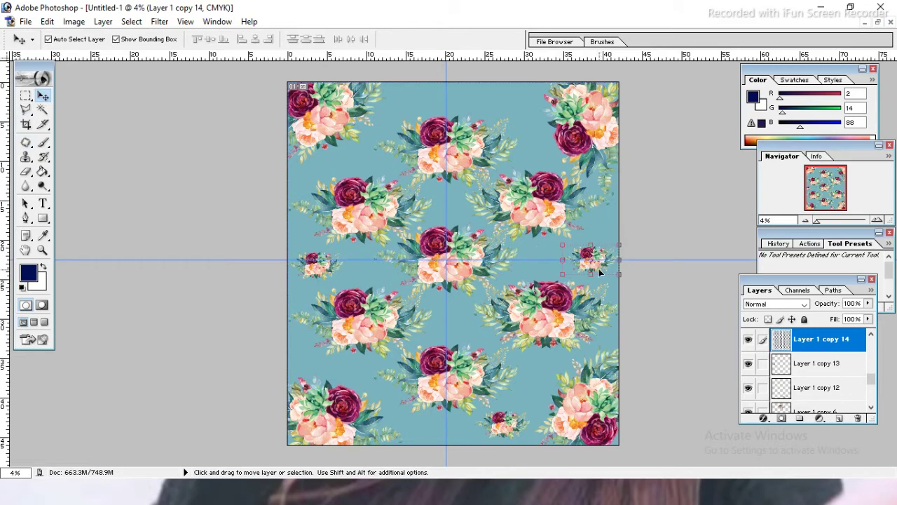
key(ctrl+t)
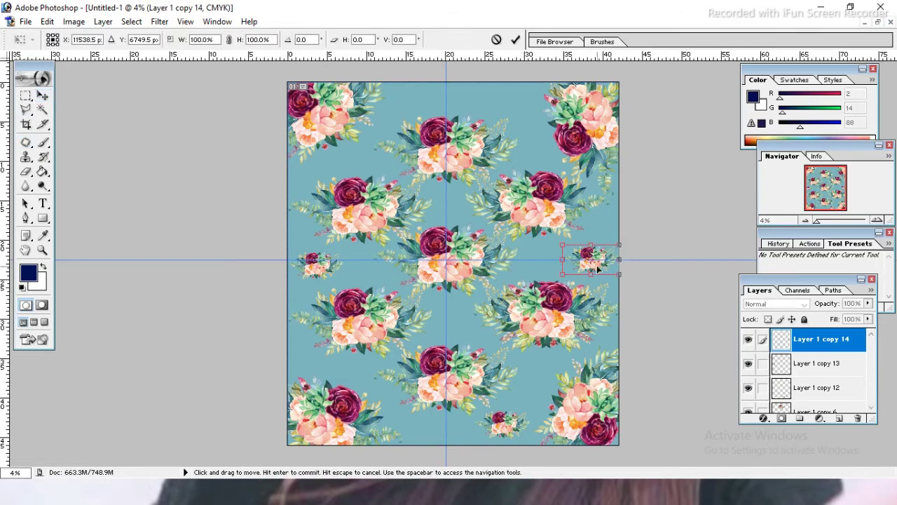
right_click(597, 267)
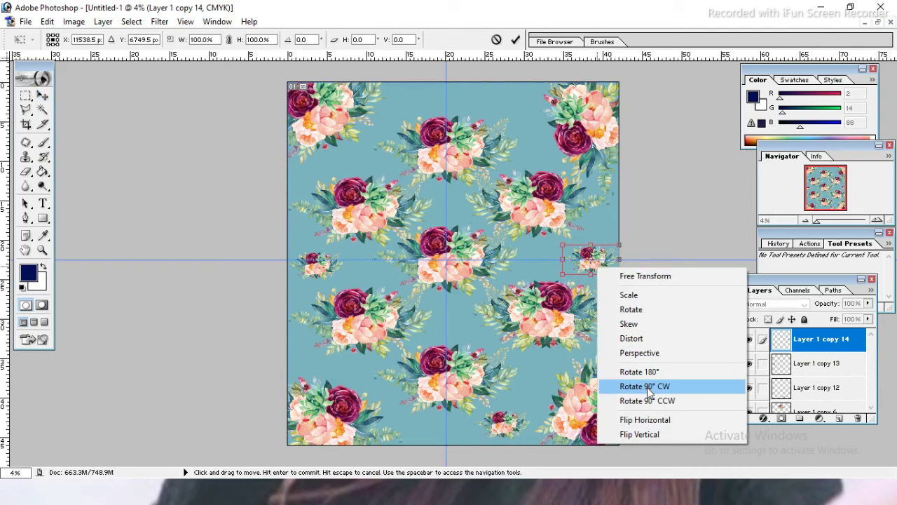
click(648, 419)
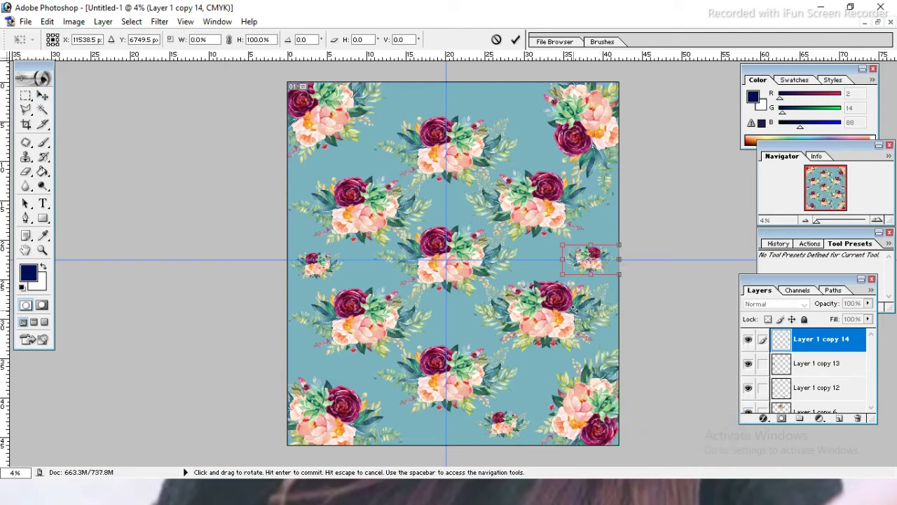
double_click(571, 263)
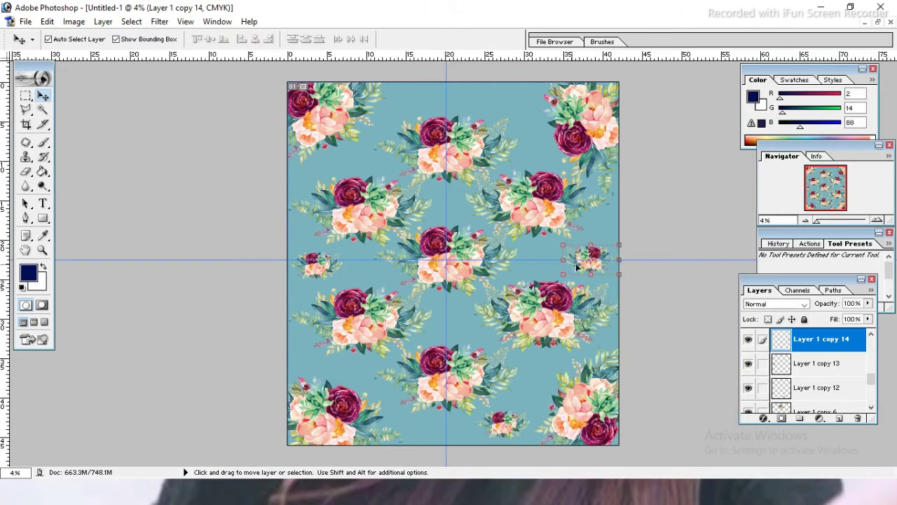
- Duplicate the small bouquet up onto the top edge
key(ctrl+j)
mouse_move(579, 263)
mouse_down()
mouse_move(498, 109)
mouse_move(413, 108)
mouse_up()
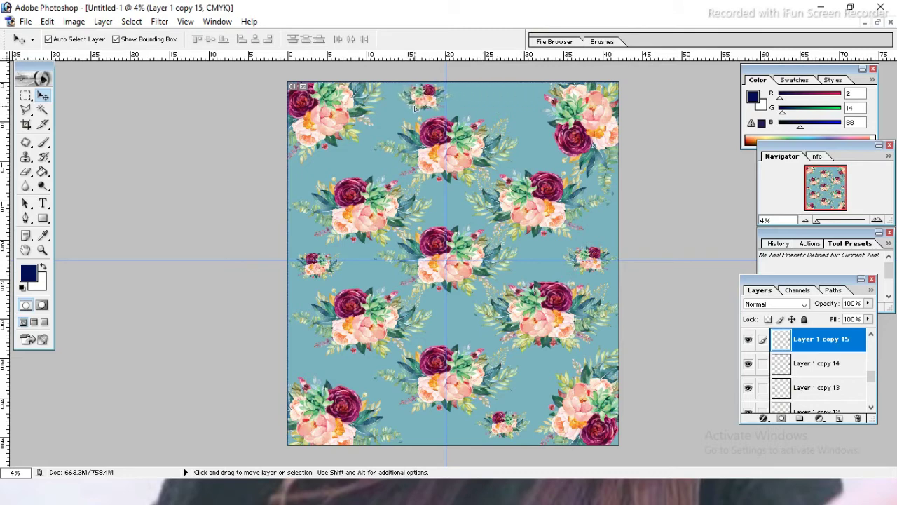
drag(412, 107, 415, 110)
- Copy the top small bouquet rightward and the bottom one leftward, flipping the bottom copy
drag(413, 106, 499, 107)
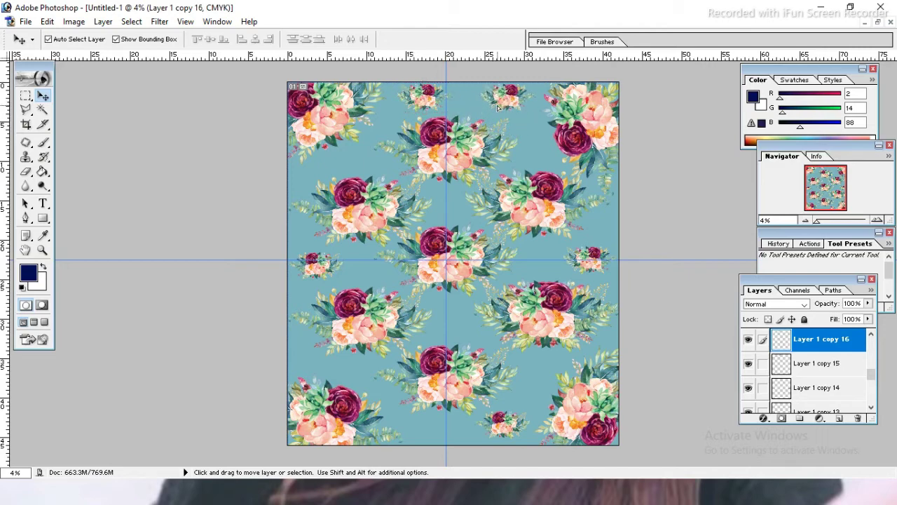
drag(498, 107, 502, 104)
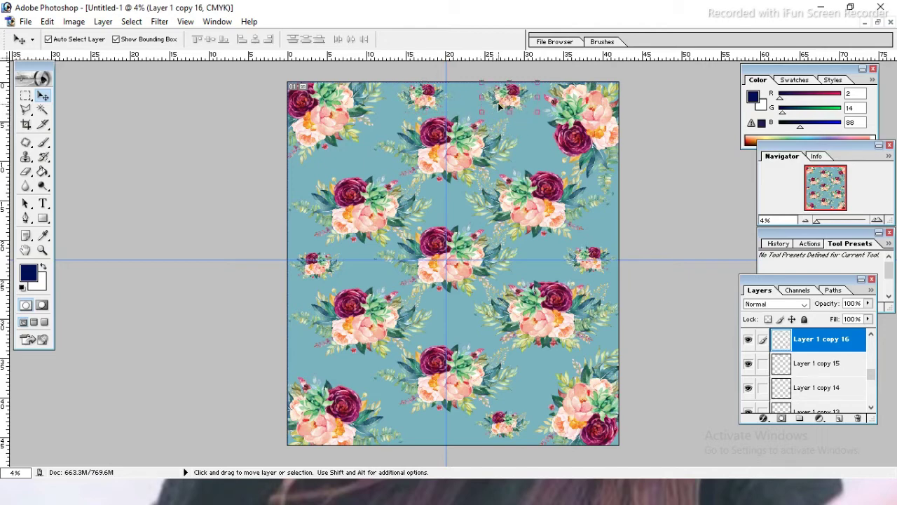
click(512, 421)
drag(512, 420, 434, 430)
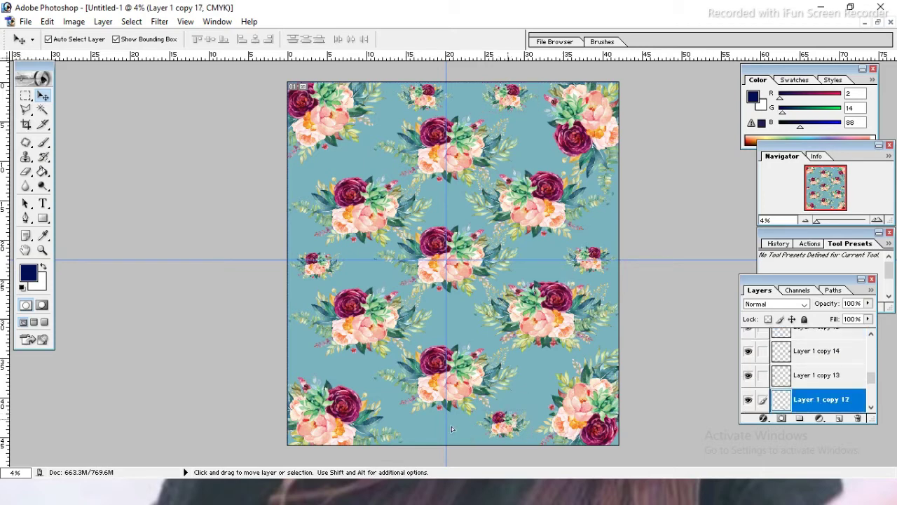
drag(434, 431, 441, 423)
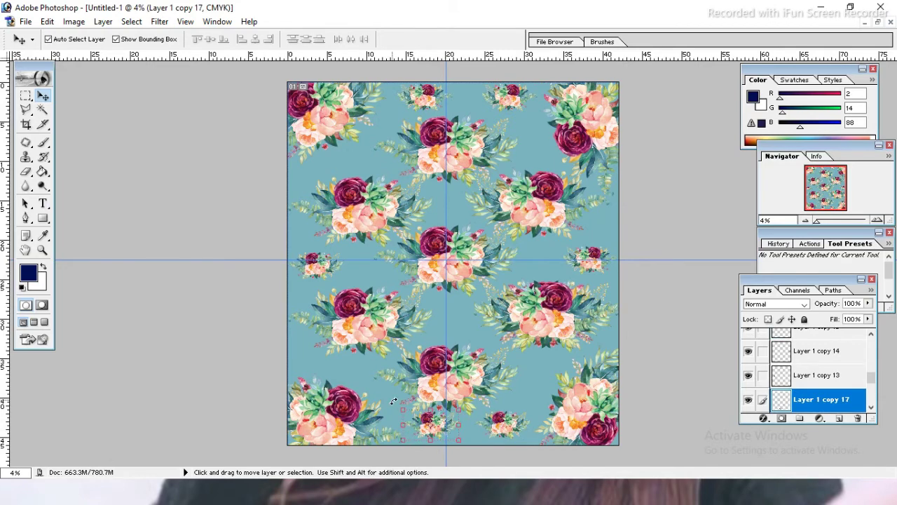
key(ctrl+t)
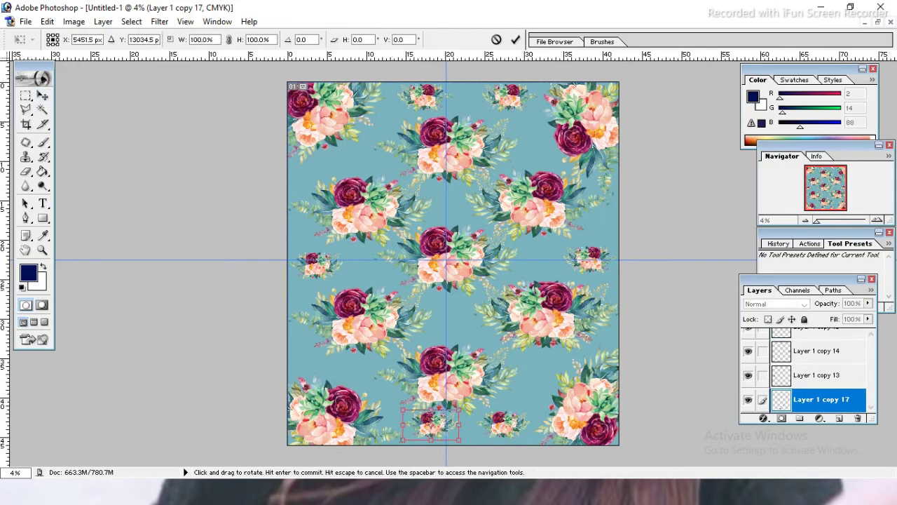
right_click(441, 428)
click(481, 398)
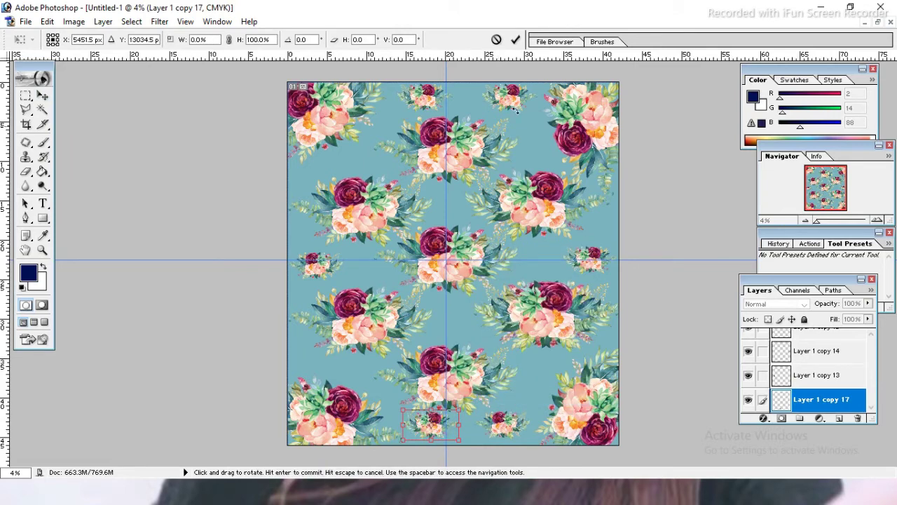
click(42, 97)
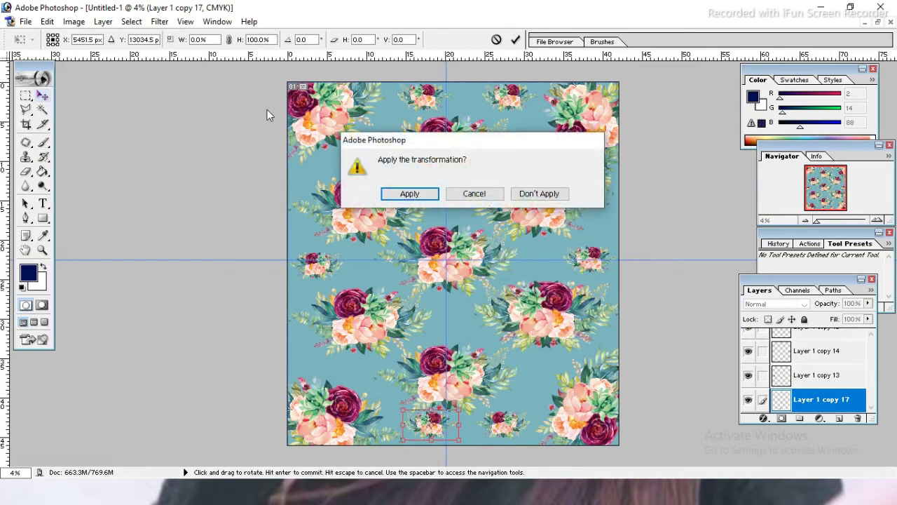
click(409, 193)
- Mirror the second top-edge bouquet horizontally, shift it slightly left and apply
click(509, 100)
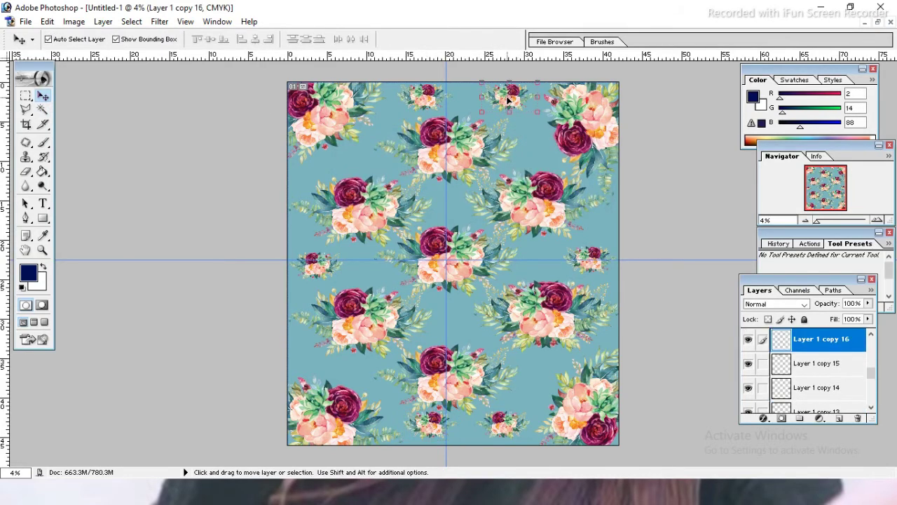
key(ctrl+t)
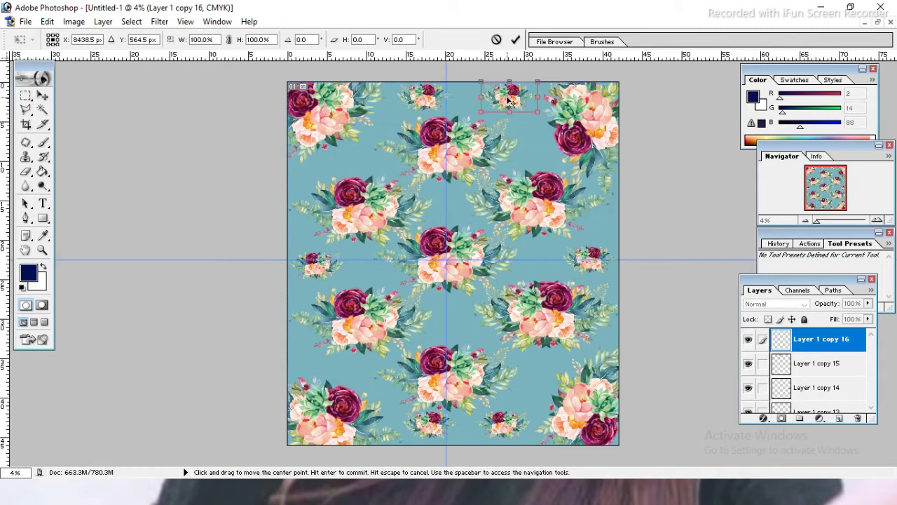
right_click(506, 101)
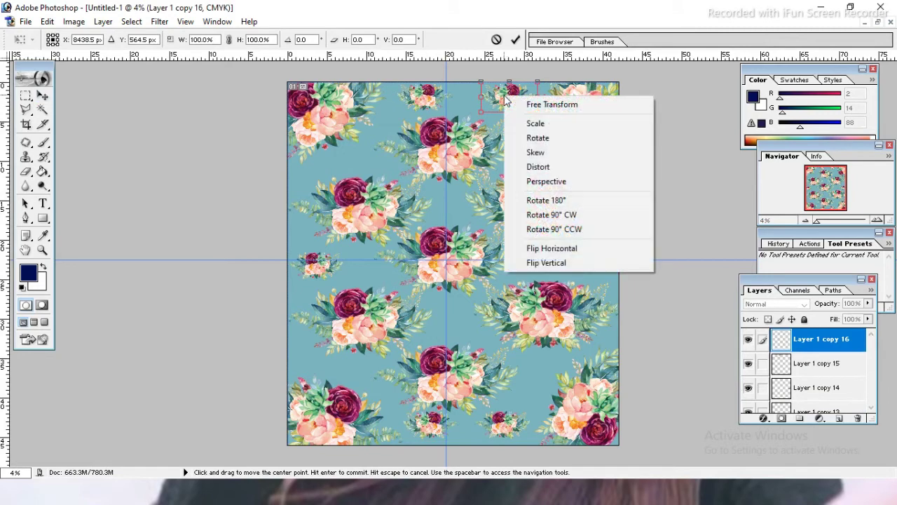
click(553, 250)
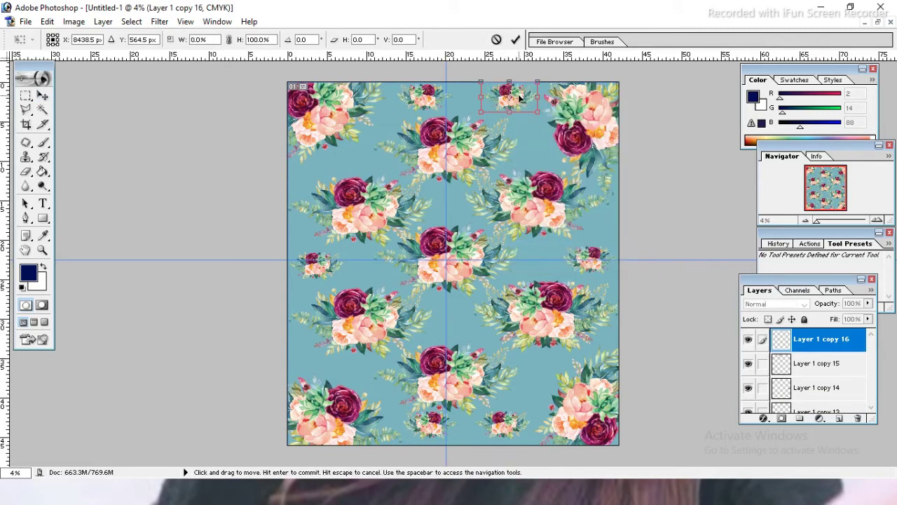
drag(520, 99, 516, 100)
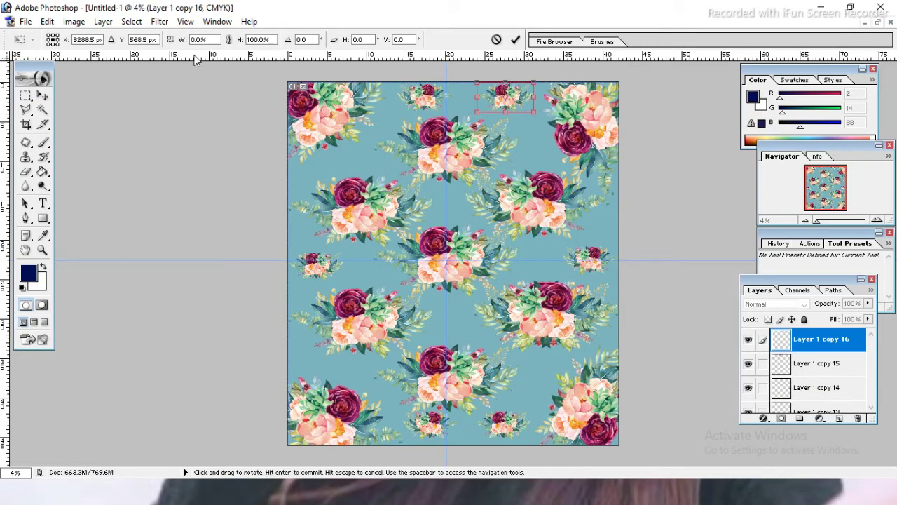
click(43, 96)
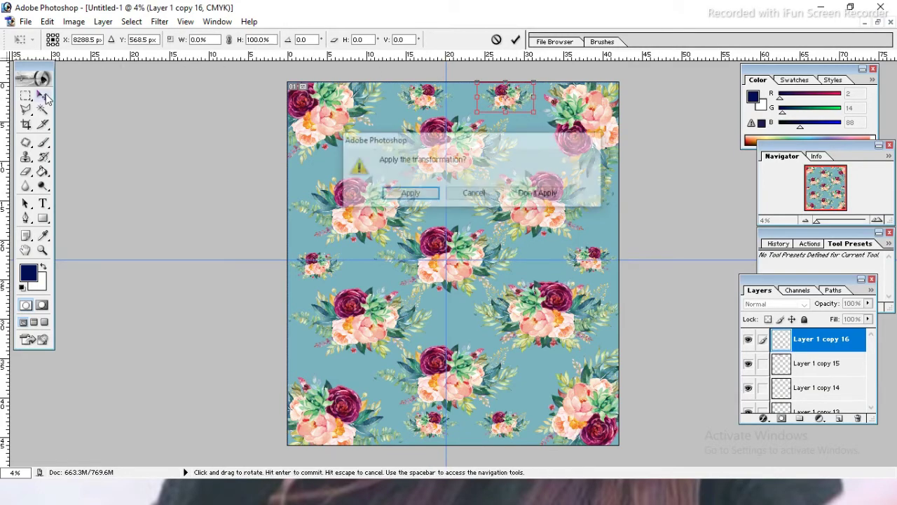
key(Return)
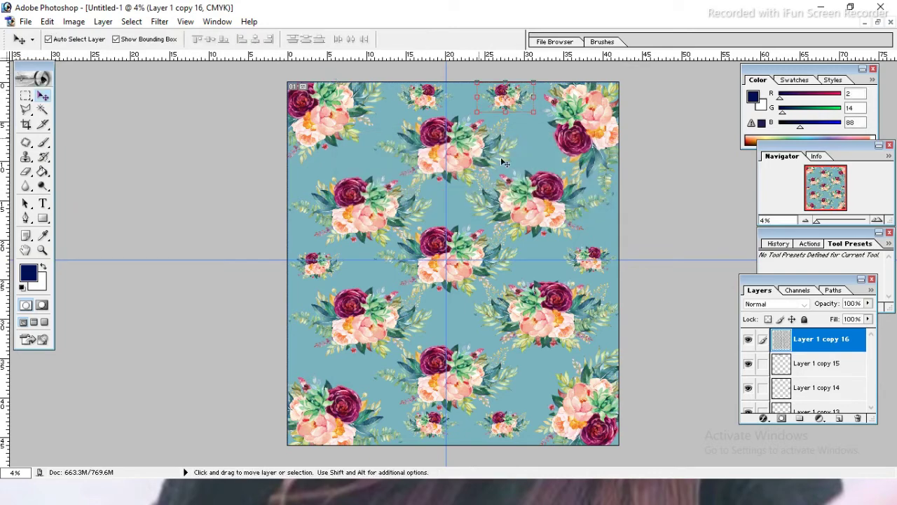
- Transform the small bottom bouquet, raising its reference point, and commit it as Layer 1 copy 18
click(510, 429)
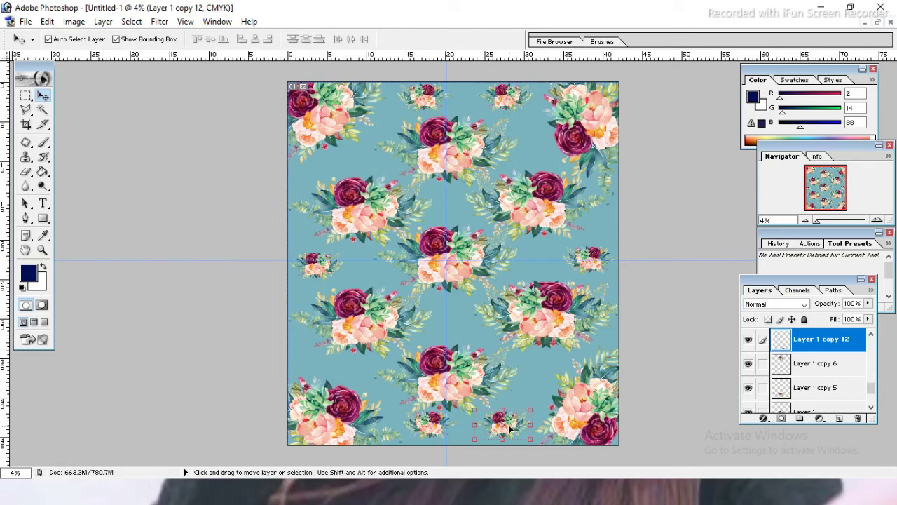
key(ctrl+t)
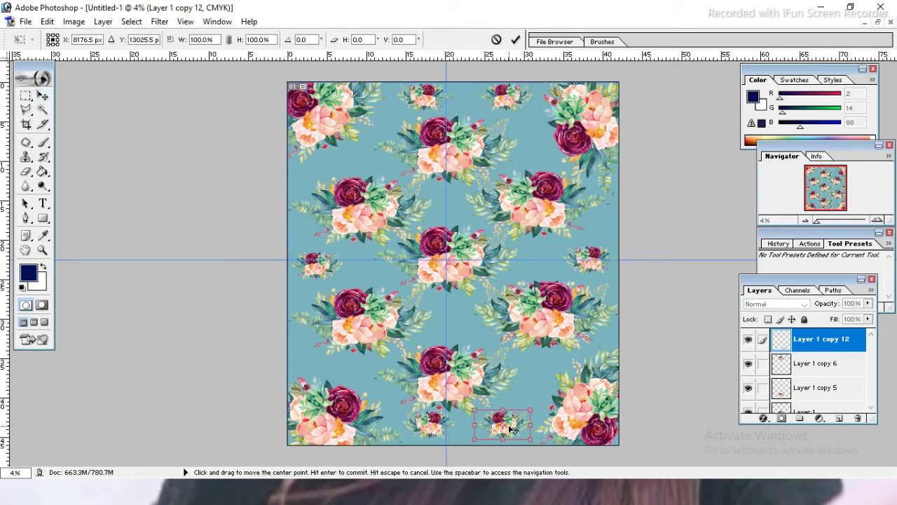
drag(509, 429, 509, 422)
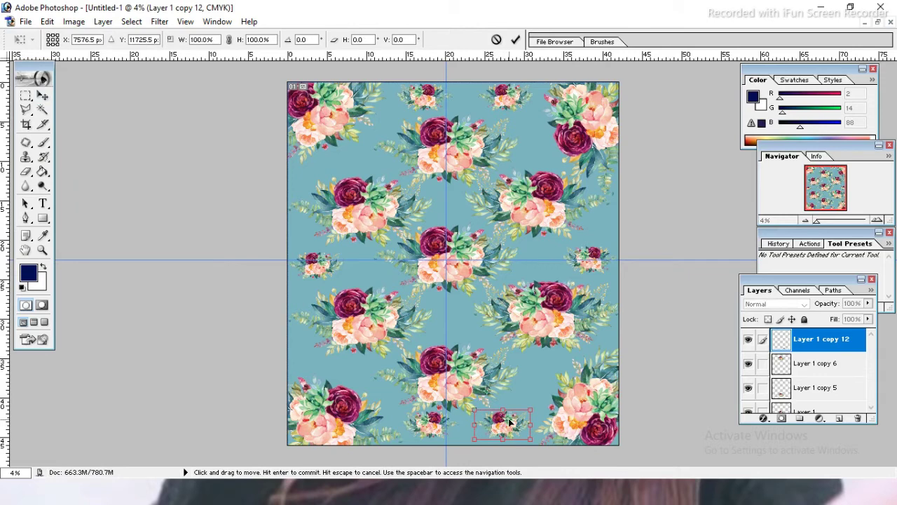
key(Return)
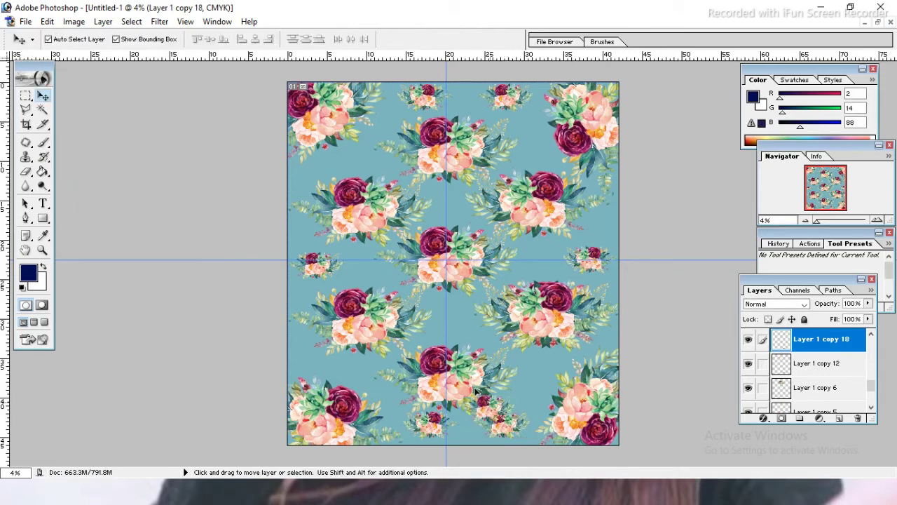
- Rotate the small left-edge sprig about a quarter turn and move it down the left edge
click(284, 180)
drag(317, 159, 253, 140)
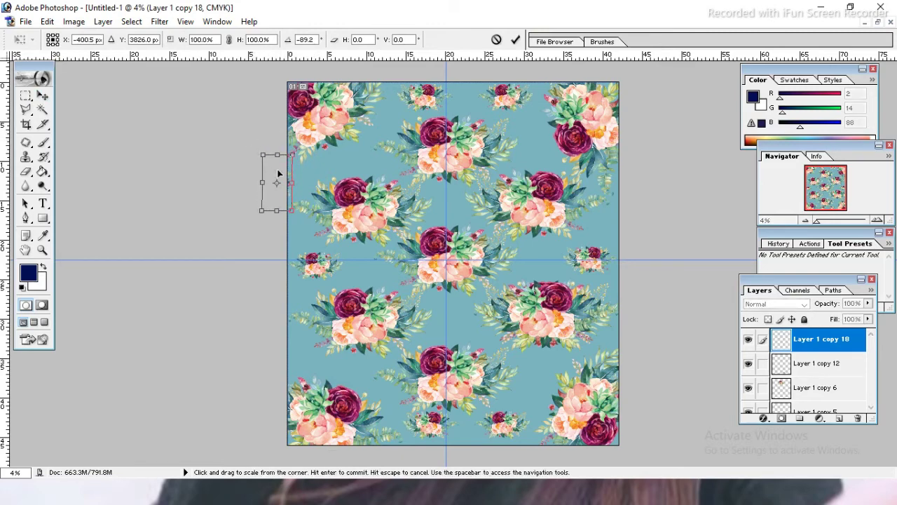
mouse_move(274, 171)
mouse_down()
mouse_move(284, 193)
mouse_move(280, 382)
mouse_move(273, 369)
mouse_move(283, 342)
mouse_up()
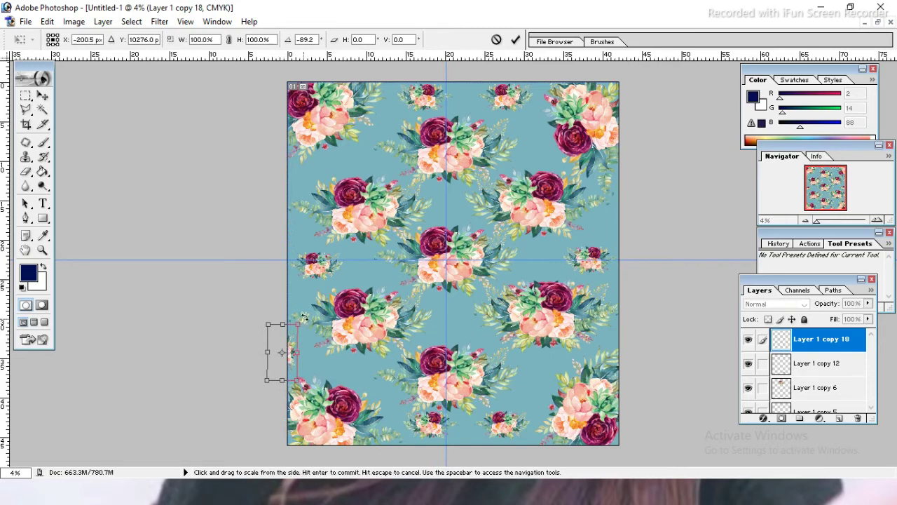
drag(310, 322, 319, 332)
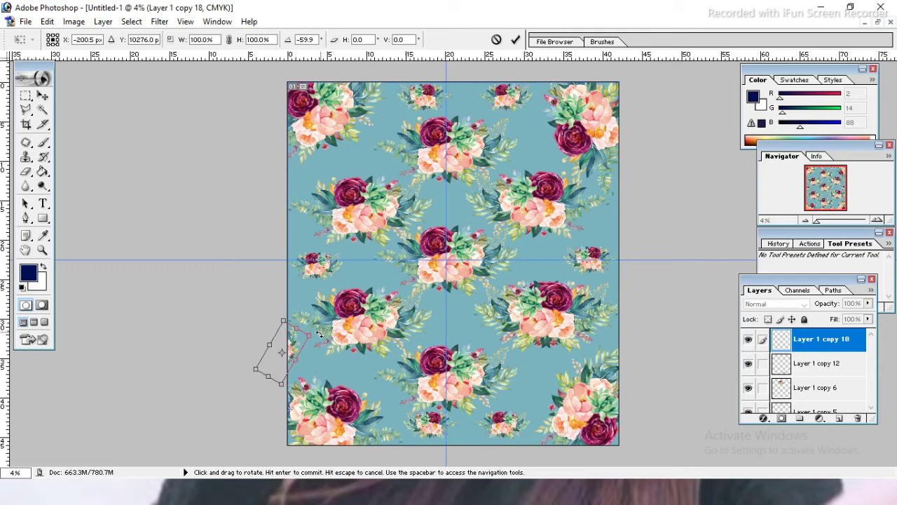
key(Return)
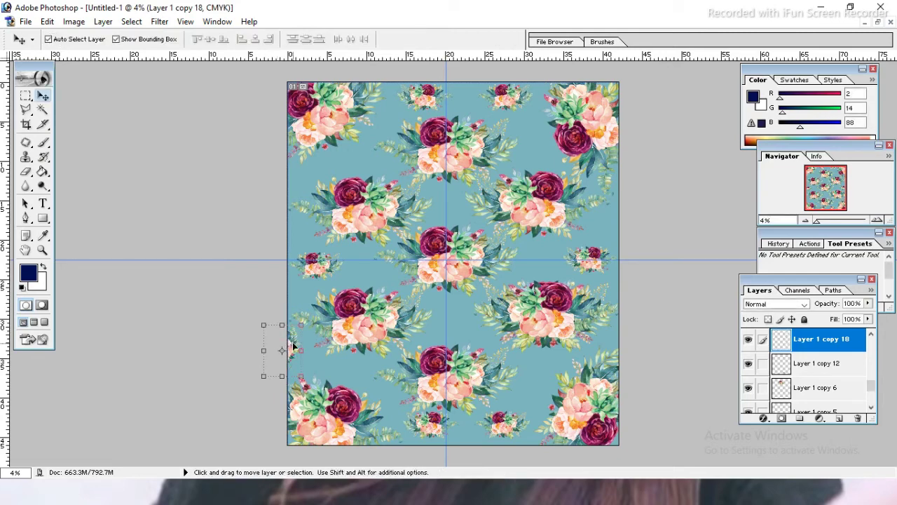
- Place a sprig copy higher on the left edge and duplicate another to the right edge
mouse_move(294, 347)
mouse_down()
mouse_move(304, 244)
mouse_move(291, 237)
mouse_up()
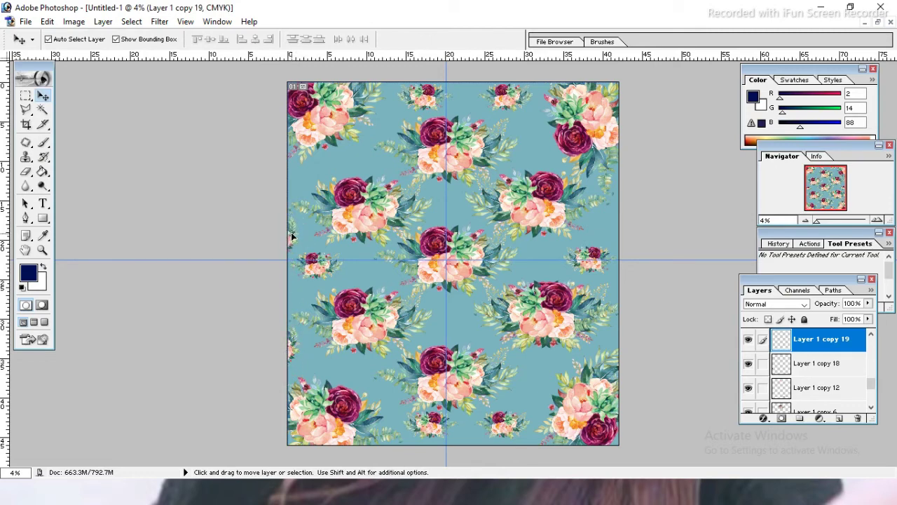
key(ctrl+t)
key(ctrl+j)
drag(294, 240, 635, 224)
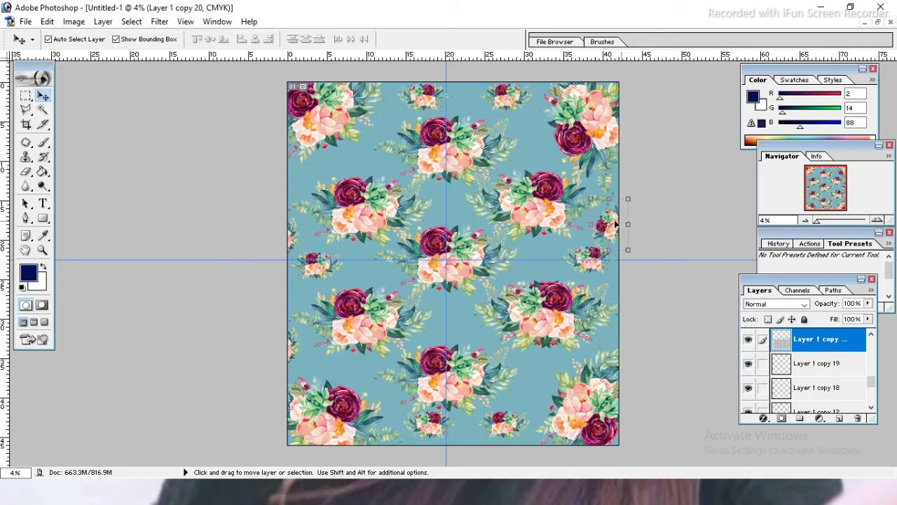
- Mirror the right-edge bouquet copy horizontally and nudge it right and down
right_click(614, 229)
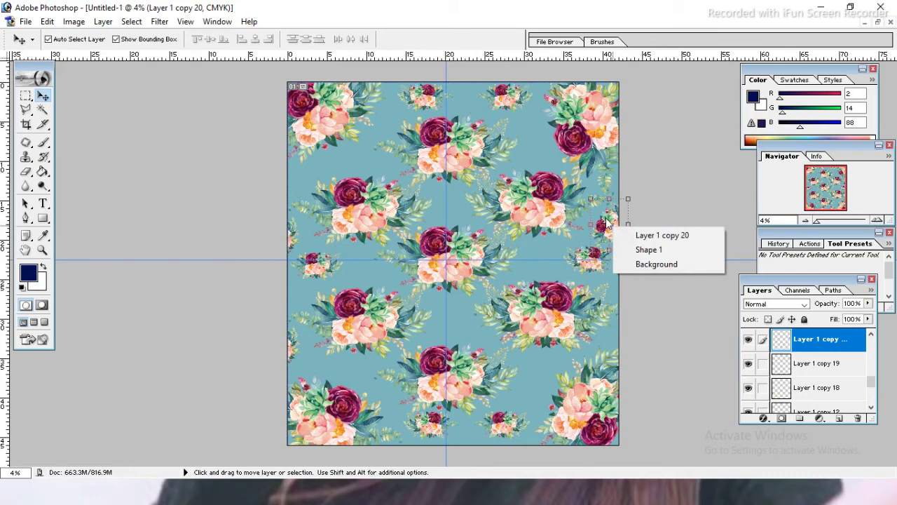
click(607, 221)
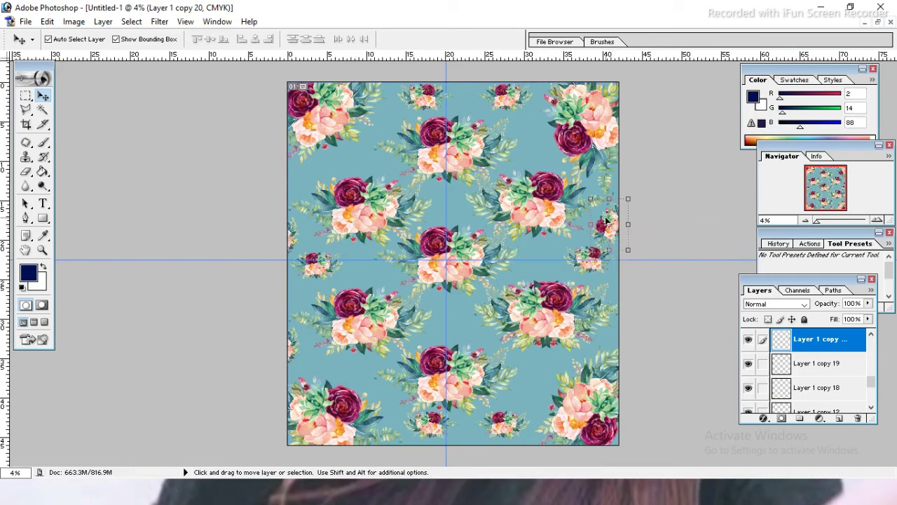
key(ctrl+t)
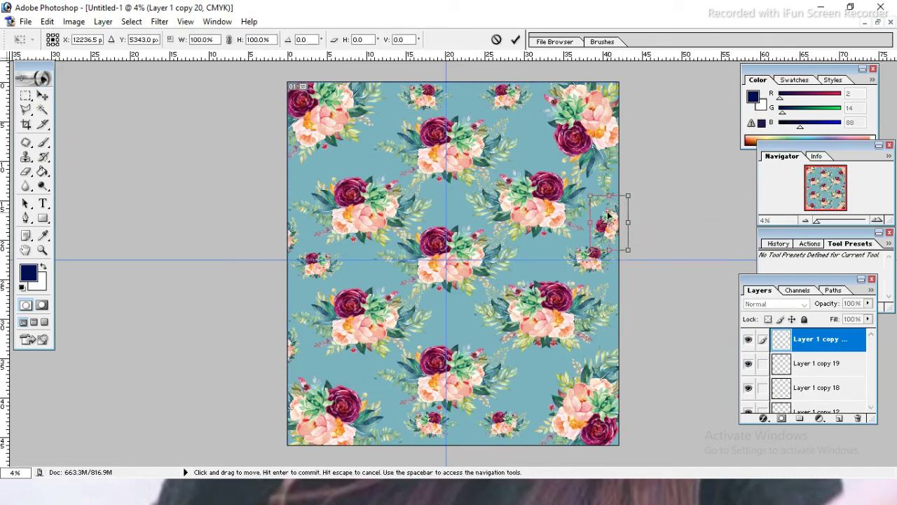
right_click(608, 216)
click(648, 365)
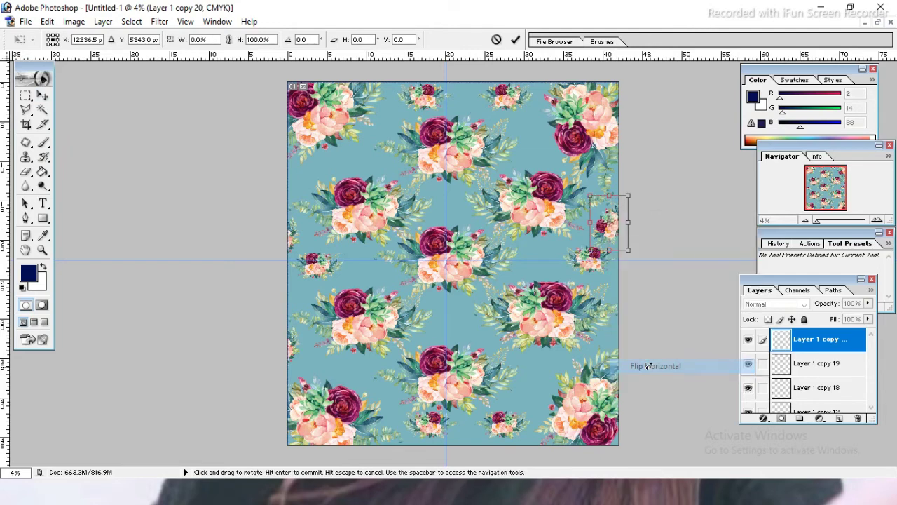
key(shift+Right)
key(shift+Right)
key(shift+Right)
key(shift+Right)
key(shift+Right)
key(shift+Right)
key(shift+Right)
key(shift+Right)
key(shift+Right)
key(shift+Right)
key(shift+Right)
key(shift+Right)
key(shift+Right)
key(shift+Right)
key(shift+Right)
key(shift+Right)
key(shift+Right)
key(shift+Right)
key(shift+Down)
key(shift+Down)
key(shift+Down)
key(shift+Down)
key(shift+Down)
key(shift+Down)
key(shift+Right)
key(shift+Down)
key(shift+Down)
key(shift+Left)
key(shift+Left)
key(shift+Left)
key(shift+Down)
key(shift+Down)
key(shift+Down)
- Tilt the right-edge bouquet to about -2° so it sits half off the edge, and apply
drag(617, 229, 622, 239)
drag(651, 208, 652, 203)
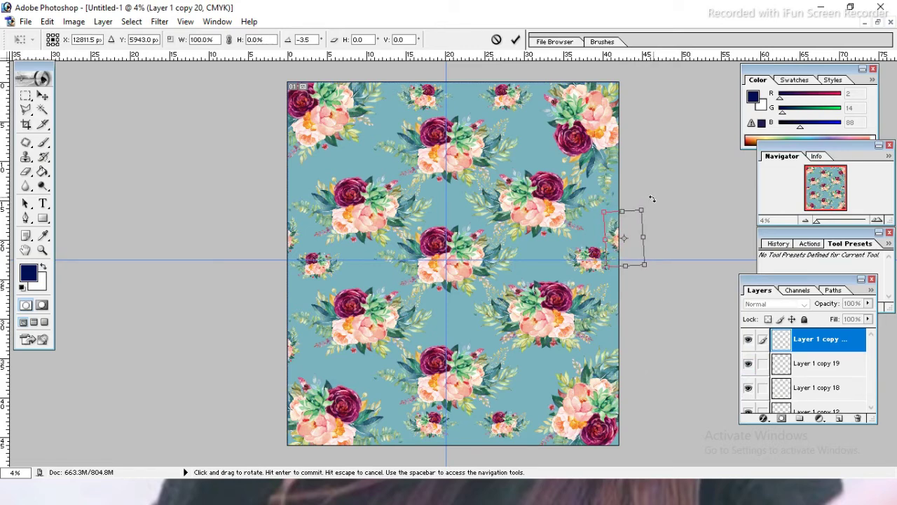
drag(652, 200, 655, 201)
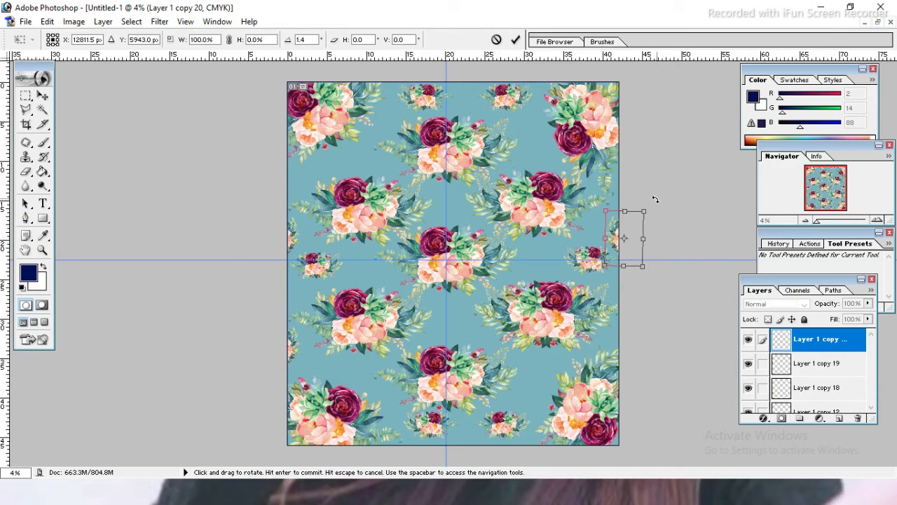
drag(656, 200, 653, 197)
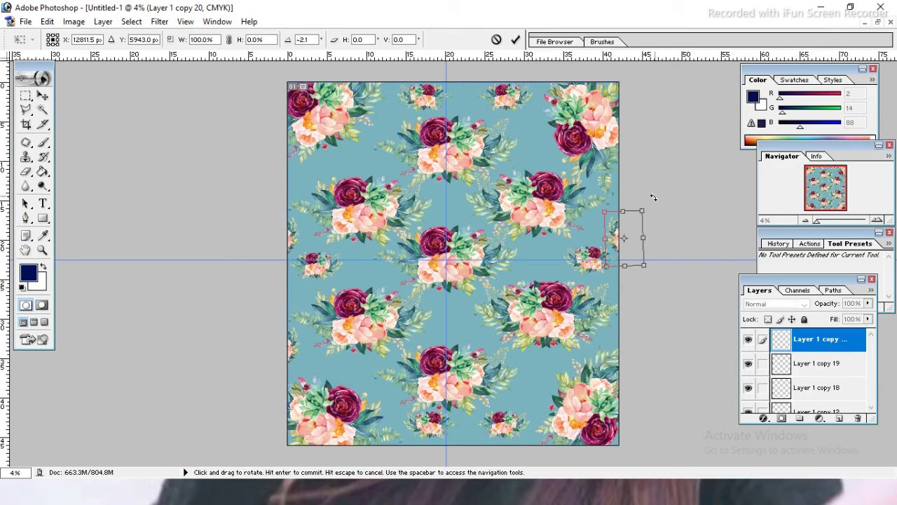
key(Return)
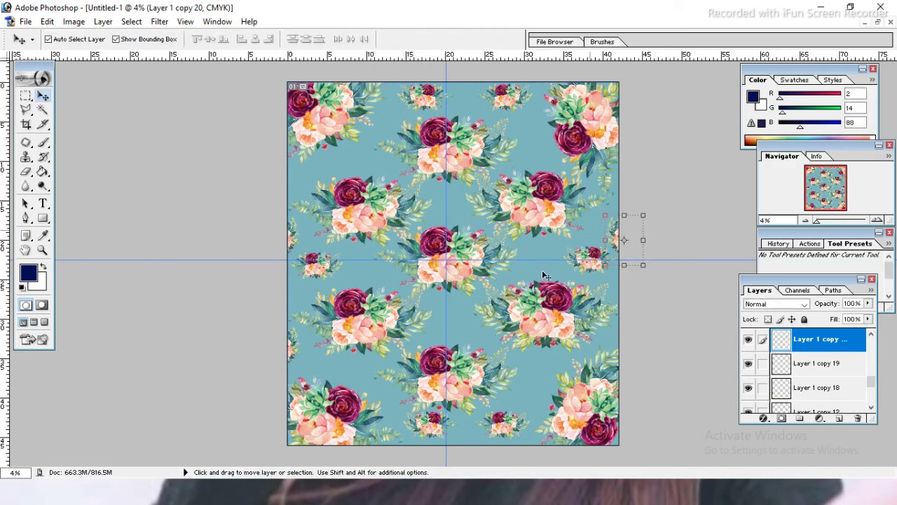
click(546, 248)
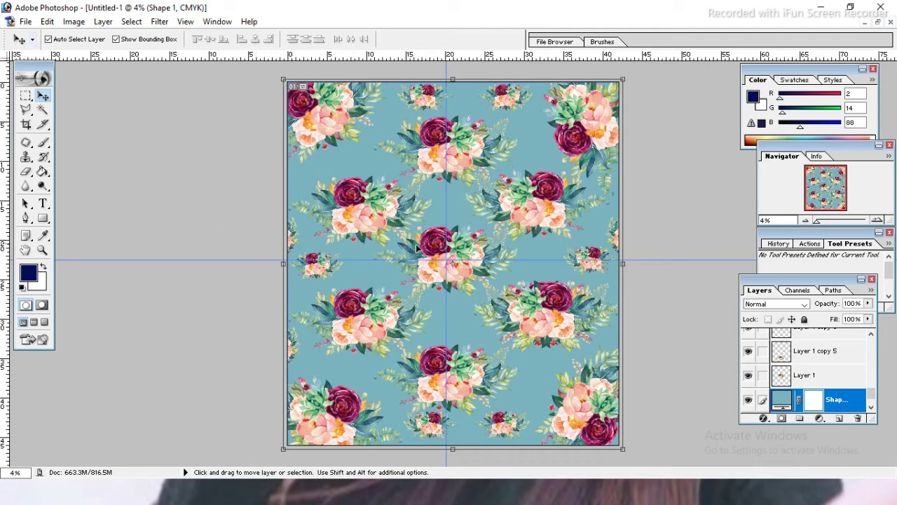
- Remove the horizontal guide into the top ruler and the vertical guide into the left ruler
drag(435, 259, 435, 62)
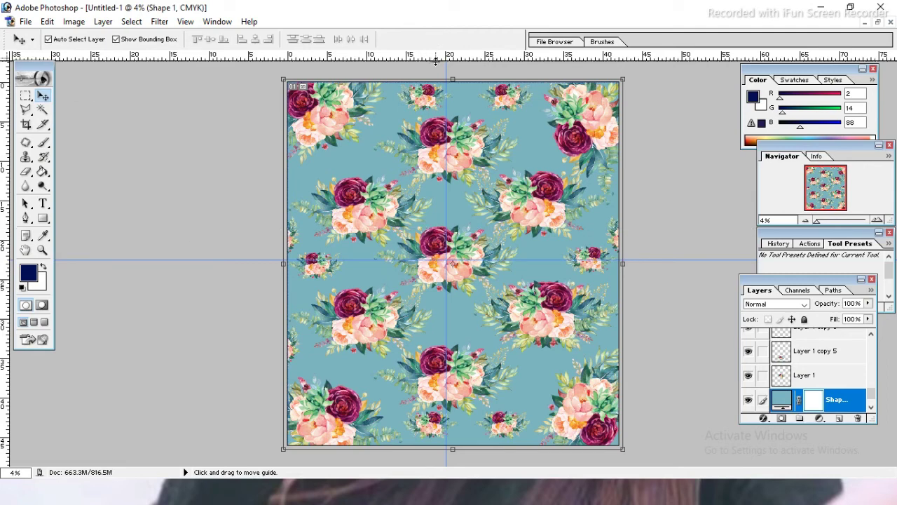
drag(435, 62, 435, 61)
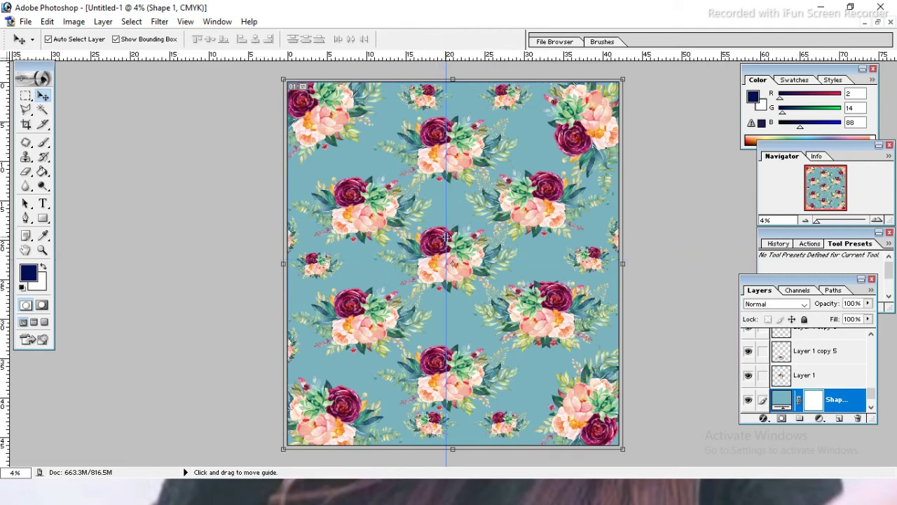
drag(446, 237, 6, 284)
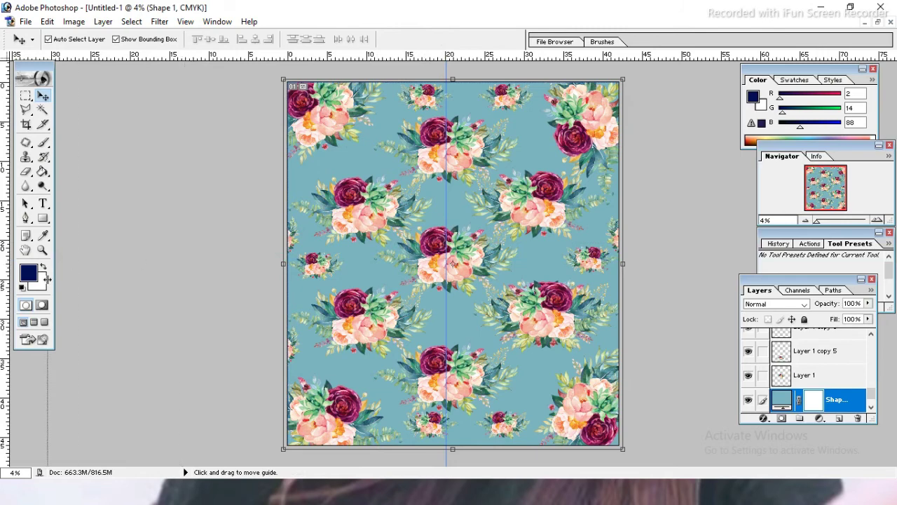
drag(7, 290, 11, 298)
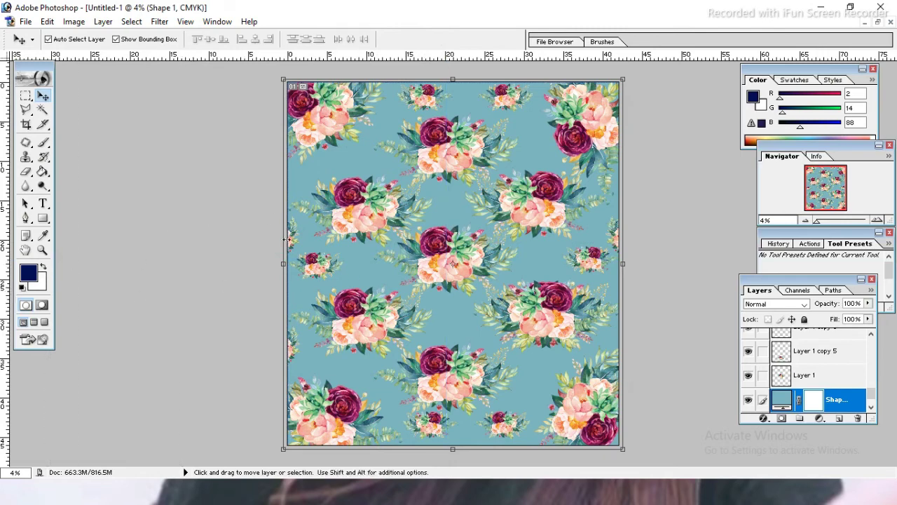
key(z)
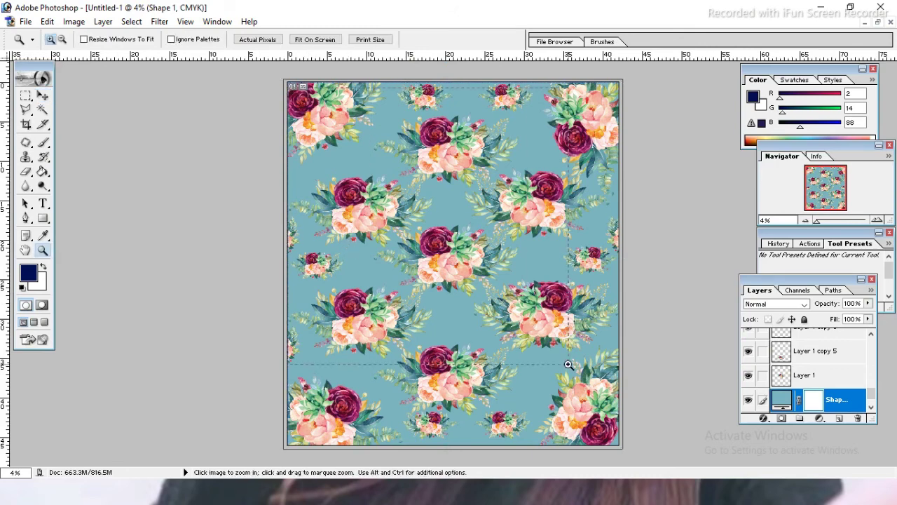
click(603, 431)
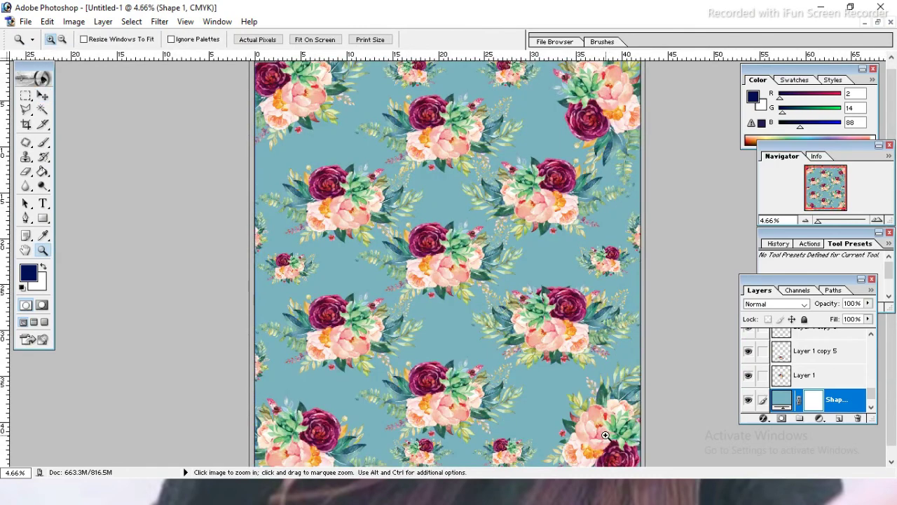
drag(292, 110, 527, 300)
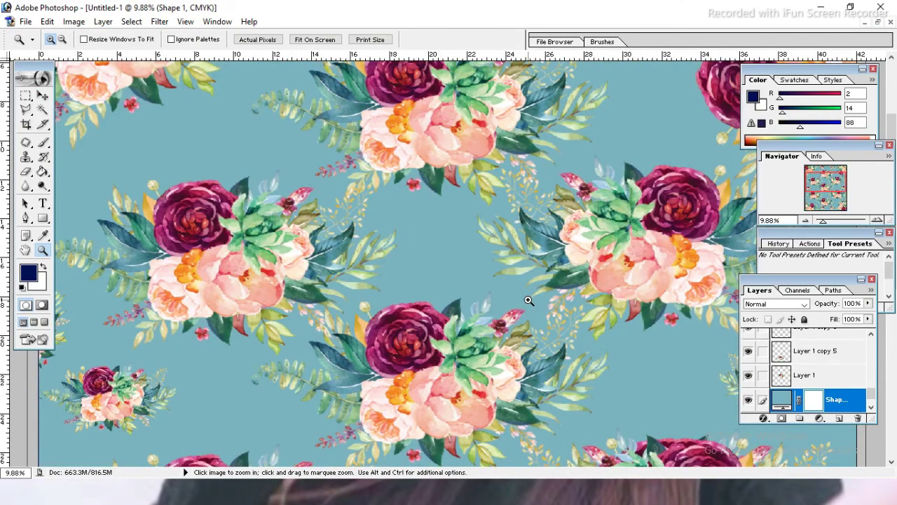
alt+click(483, 260)
alt+click(483, 260)
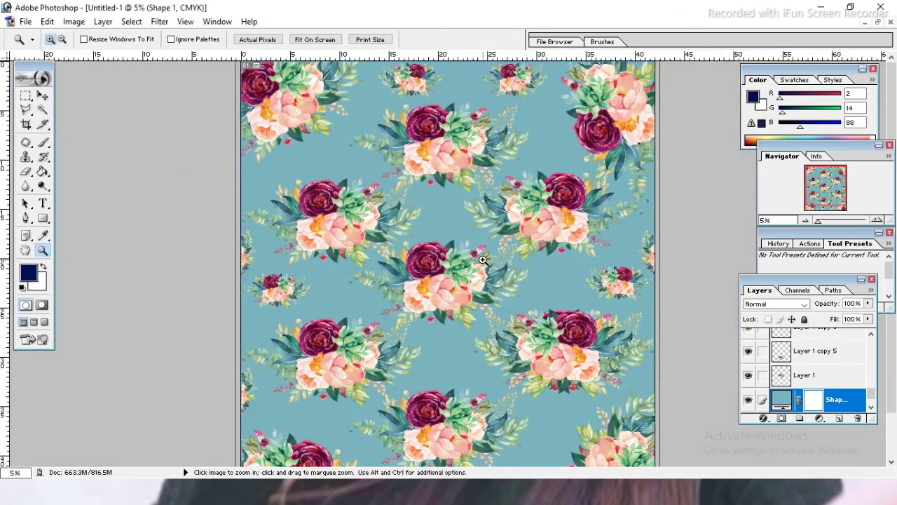
alt+click(483, 260)
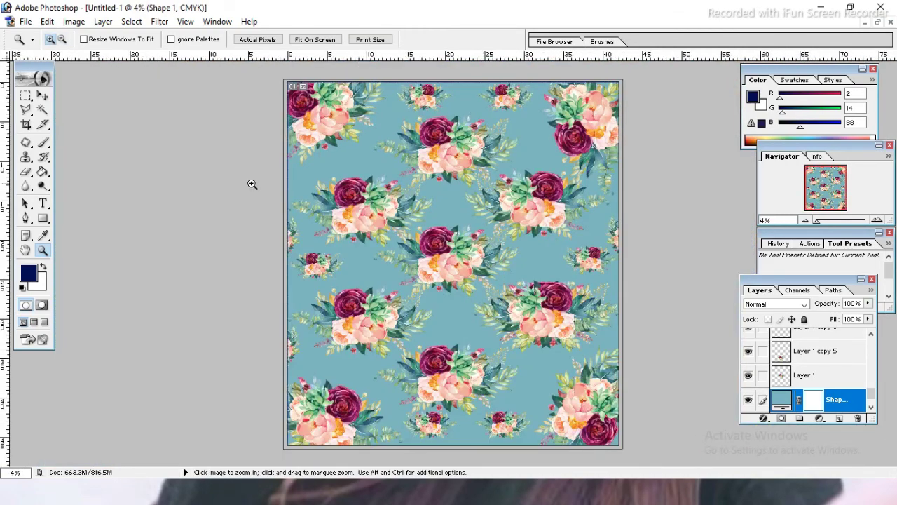
click(41, 96)
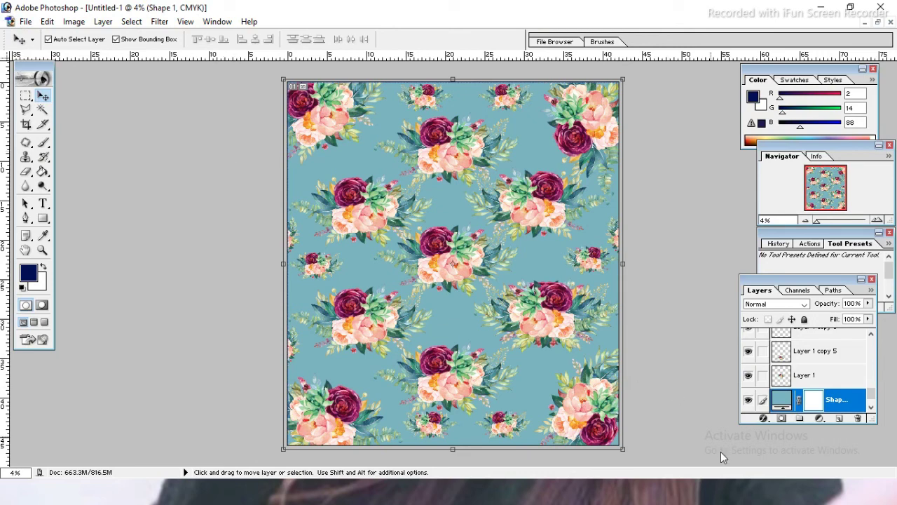
key(alt+bracketleft)
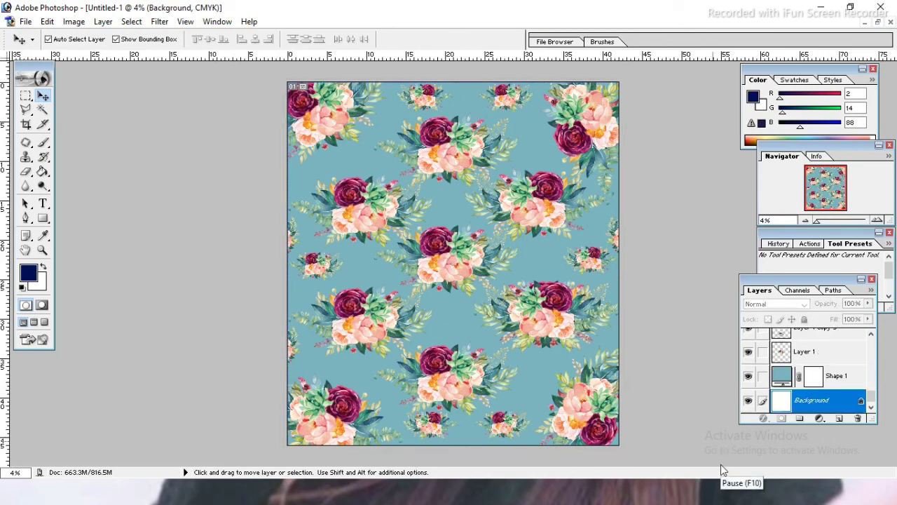